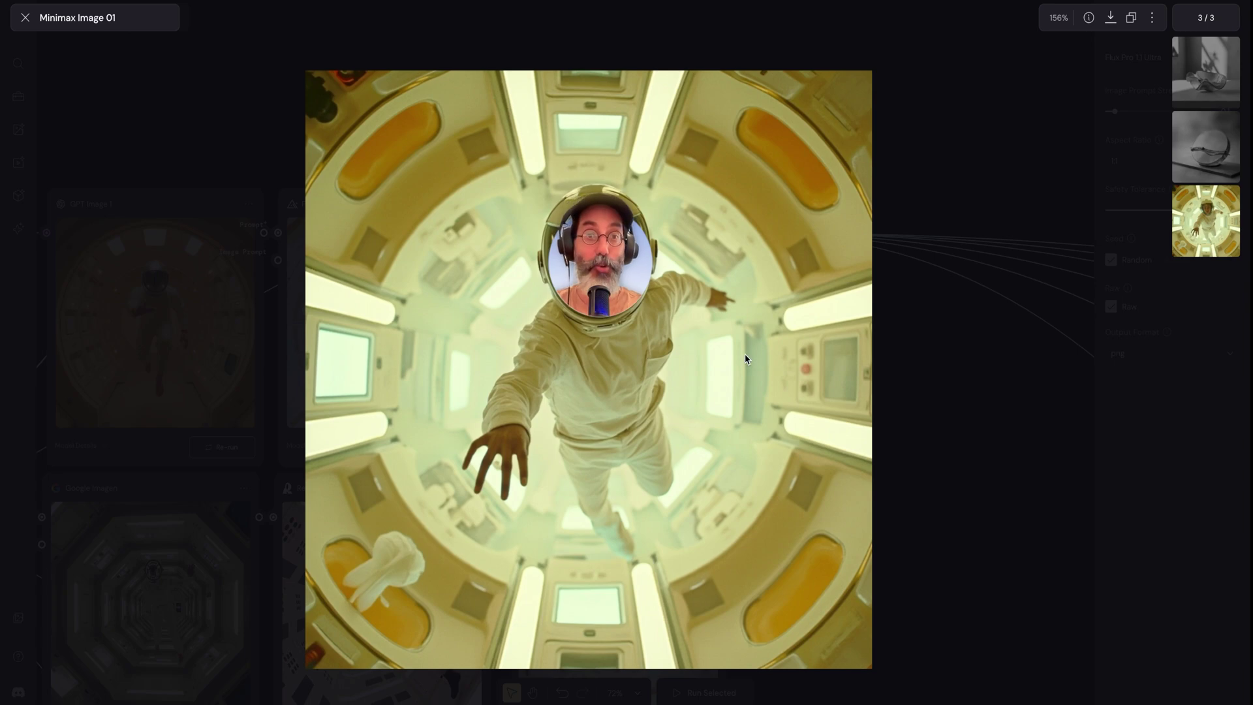
Step: Close the full-screen Minimax image and pan the canvas toward the video model nodes
{"action": "key", "text": "Escape"}
{"action": "scroll", "coordinate": [683, 391], "scroll_direction": "left", "scroll_amount": 4}
{"action": "scroll", "coordinate": [684, 391], "scroll_direction": "down", "scroll_amount": 3}
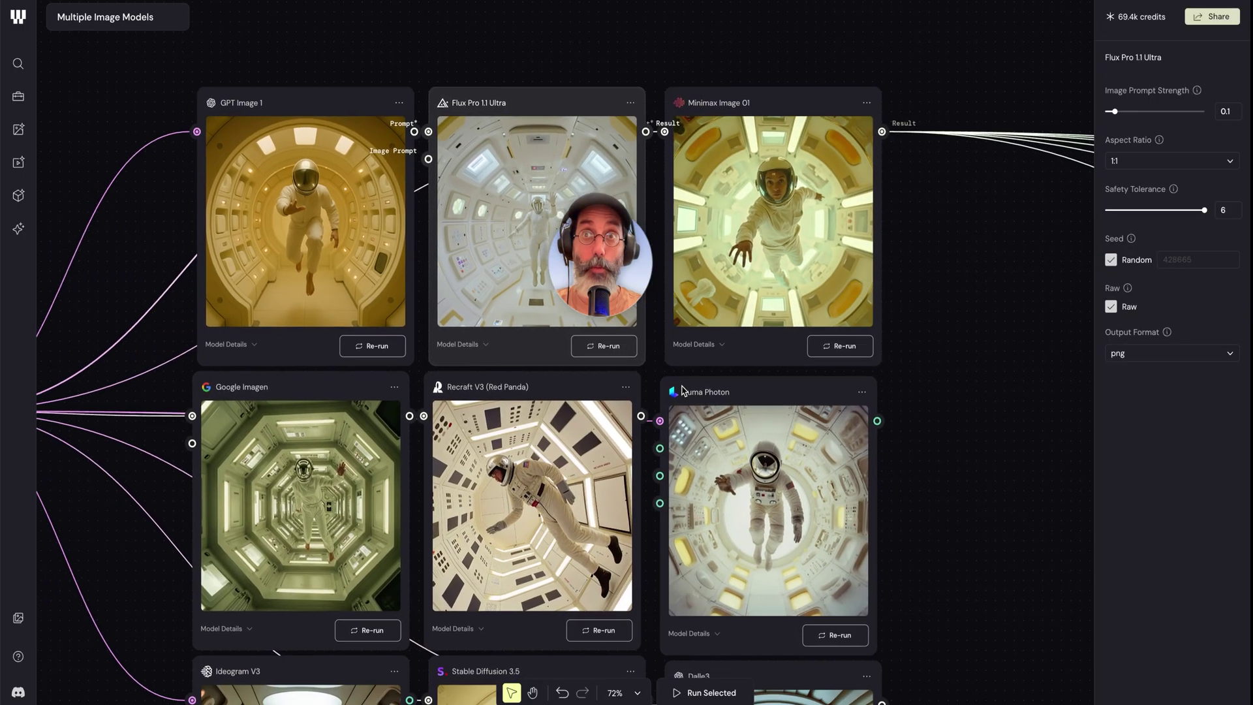
{"action": "scroll", "coordinate": [684, 391], "scroll_direction": "right", "scroll_amount": 15}
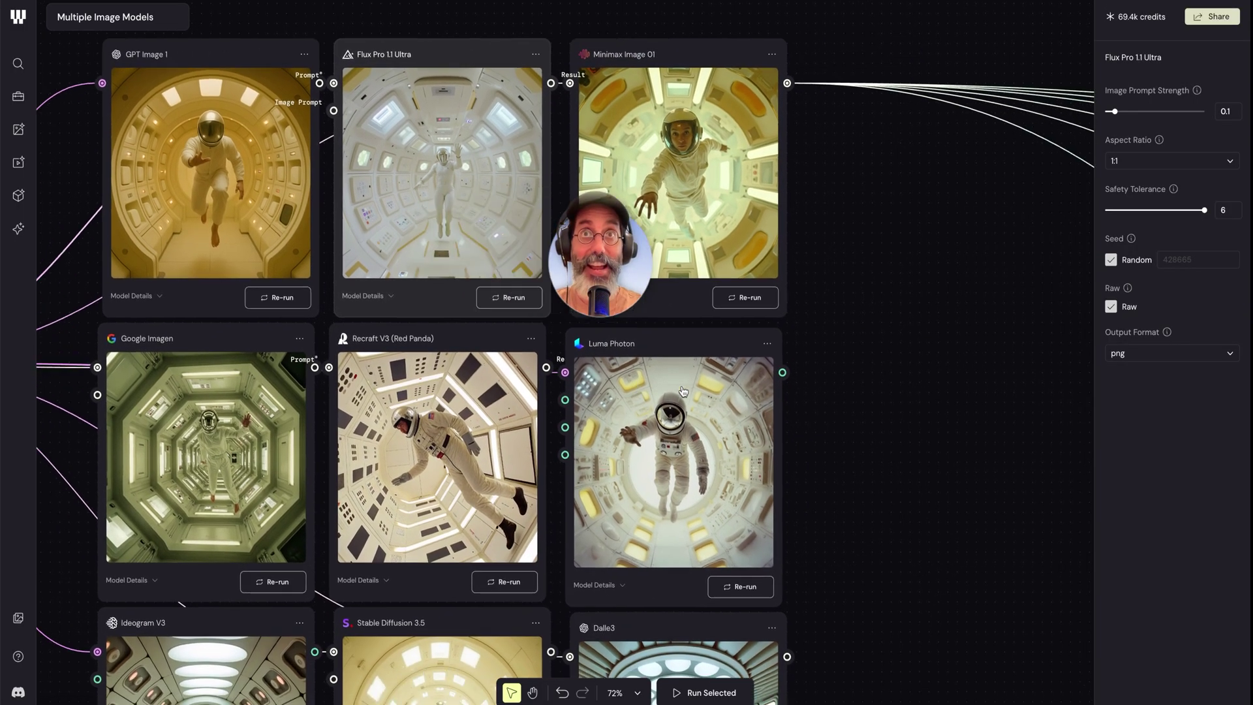
{"action": "scroll", "coordinate": [683, 391], "scroll_direction": "right", "scroll_amount": 15}
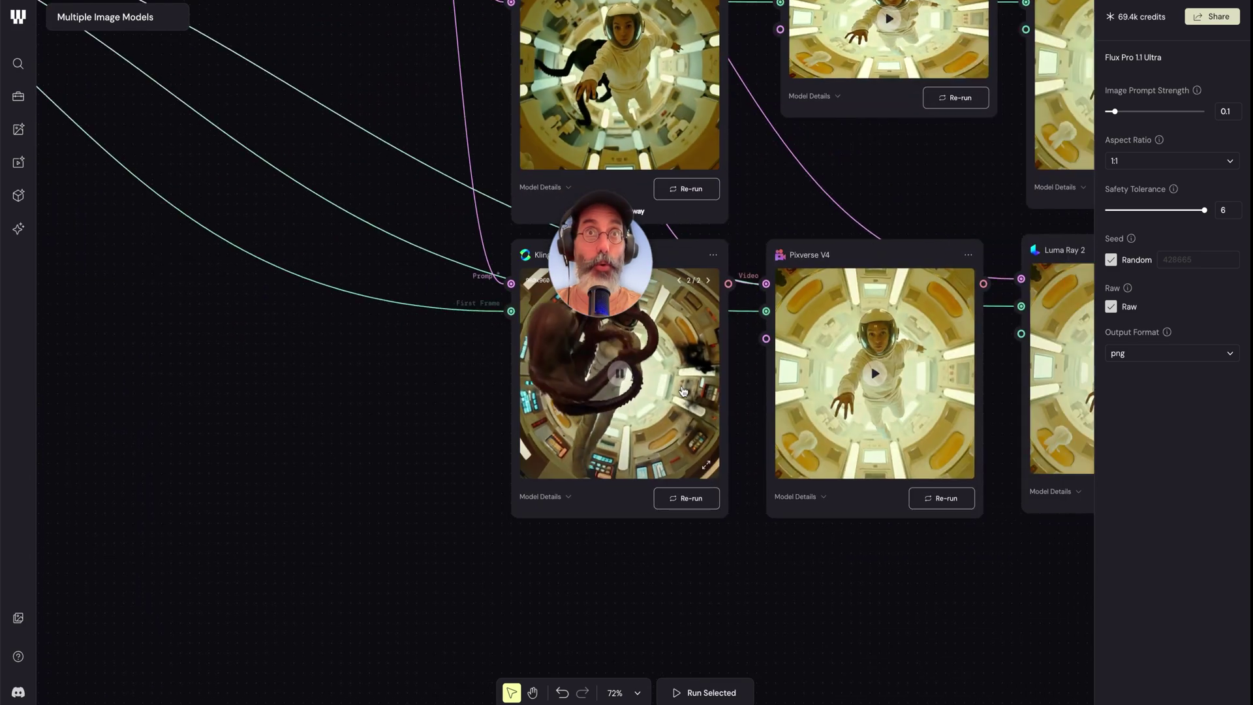
{"action": "scroll", "coordinate": [684, 391], "scroll_direction": "up", "scroll_amount": 2}
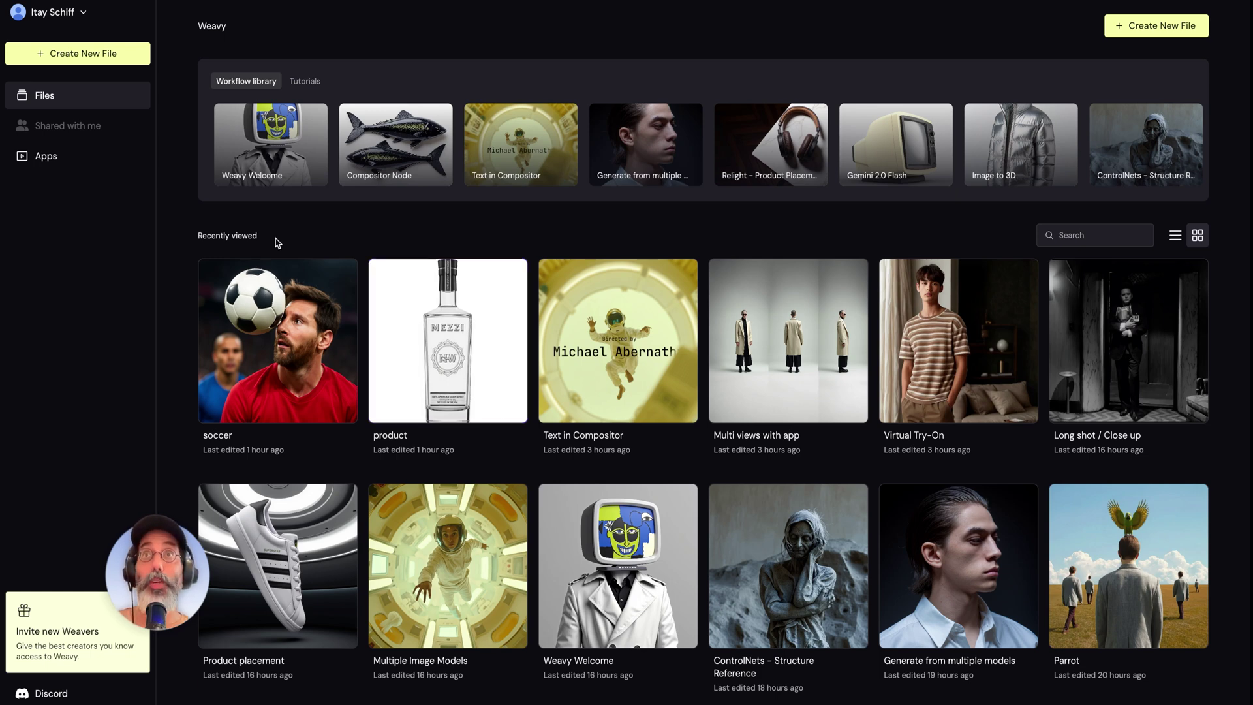
Step: Browse the Workflow library carousel and Tutorials, then create a new blank file
{"action": "scroll", "coordinate": [625, 161], "scroll_direction": "right", "scroll_amount": 3}
{"action": "scroll", "coordinate": [653, 160], "scroll_direction": "left", "scroll_amount": 3}
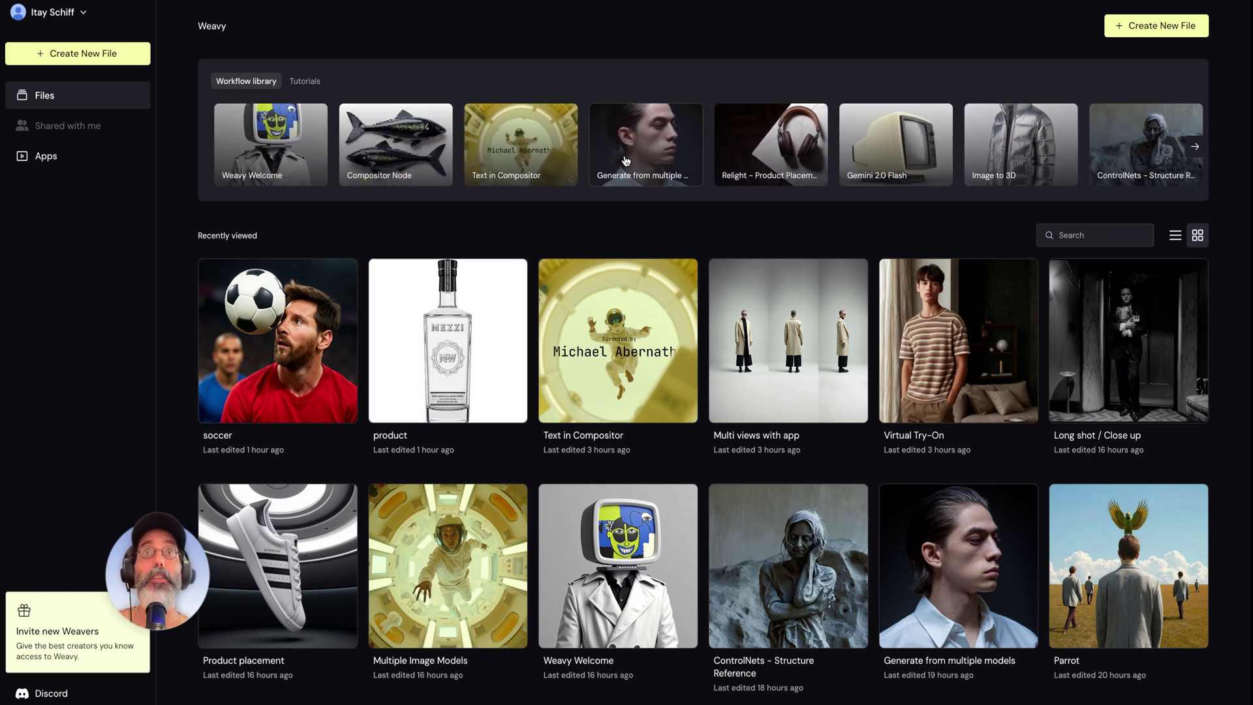
{"action": "scroll", "coordinate": [744, 157], "scroll_direction": "right", "scroll_amount": 3}
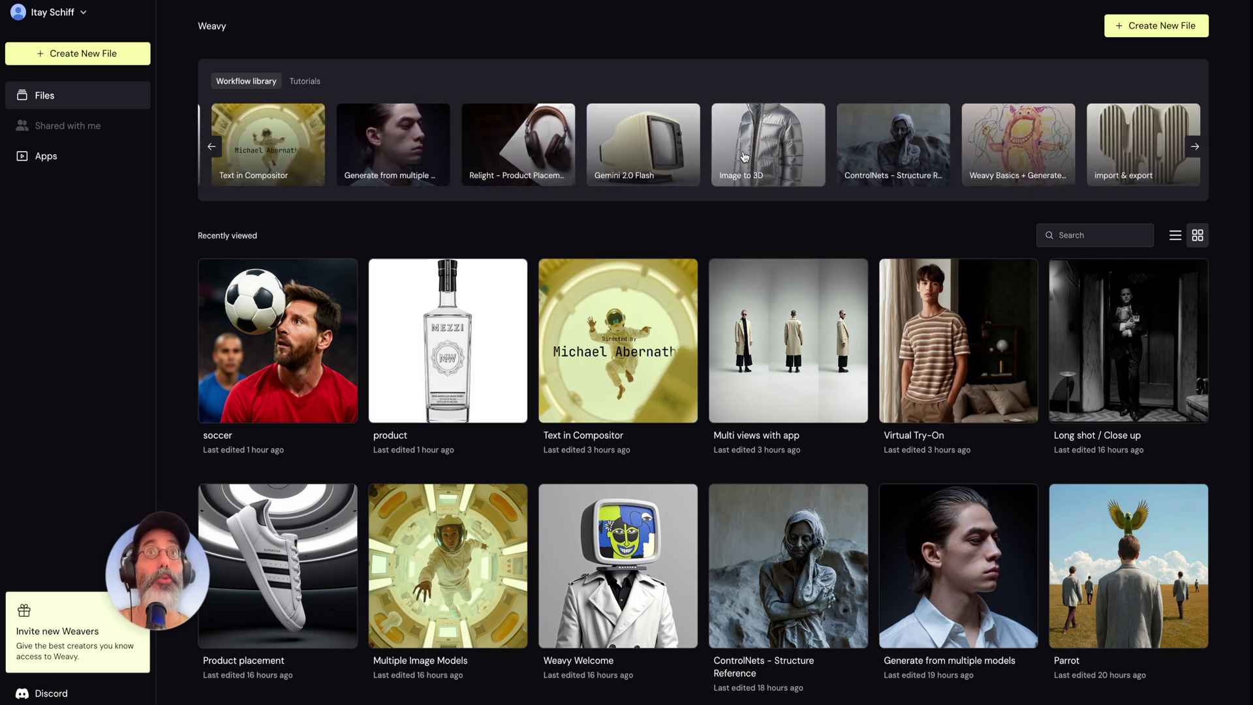
{"action": "scroll", "coordinate": [744, 156], "scroll_direction": "right", "scroll_amount": 2}
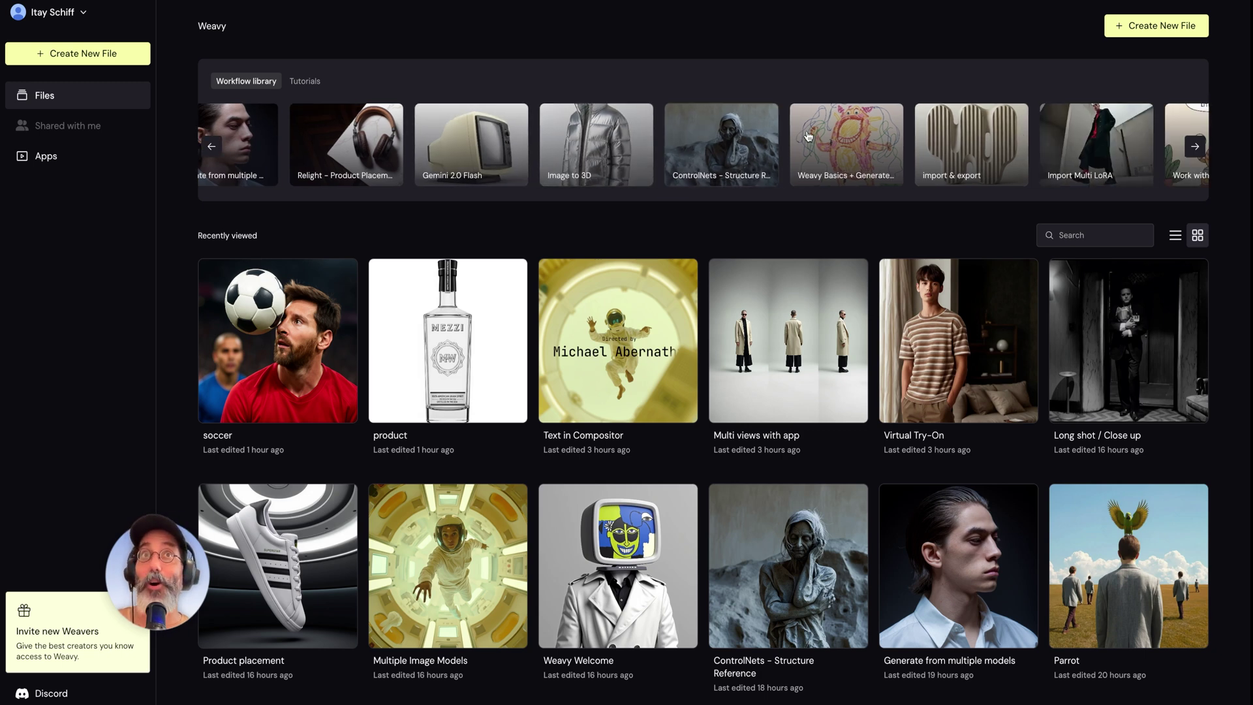
{"action": "scroll", "coordinate": [407, 145], "scroll_direction": "left", "scroll_amount": 5}
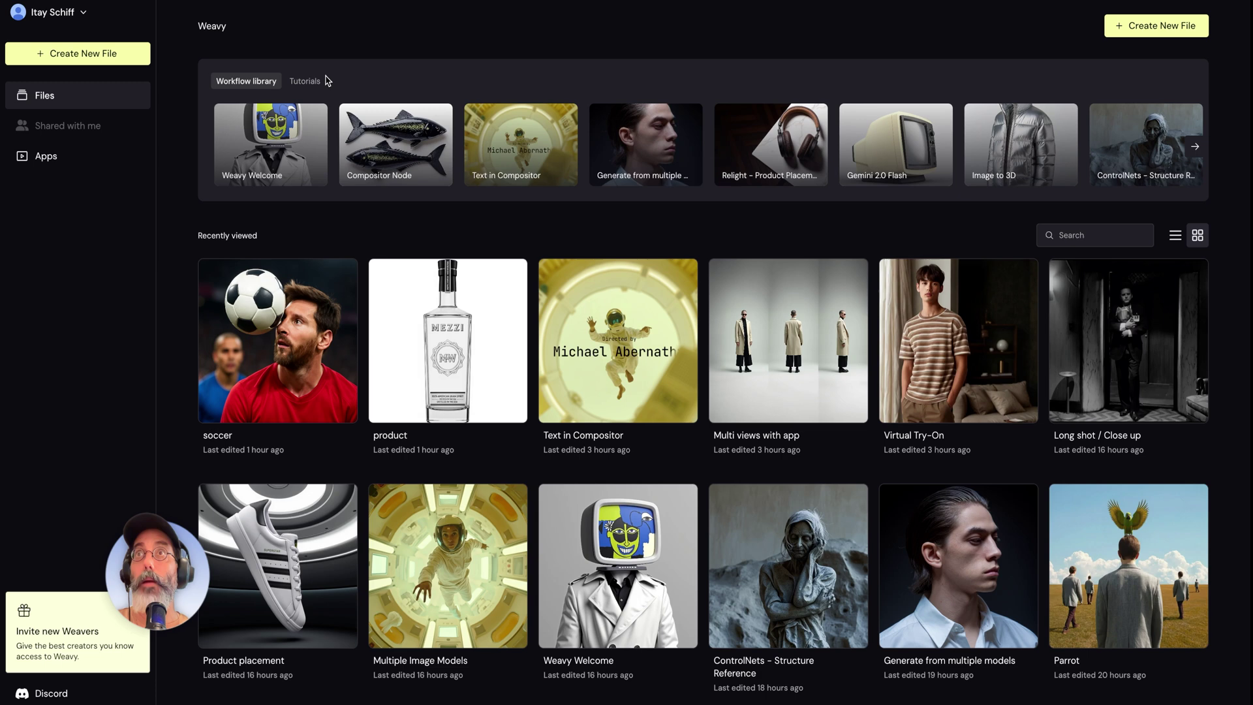
{"action": "left_click", "coordinate": [305, 81]}
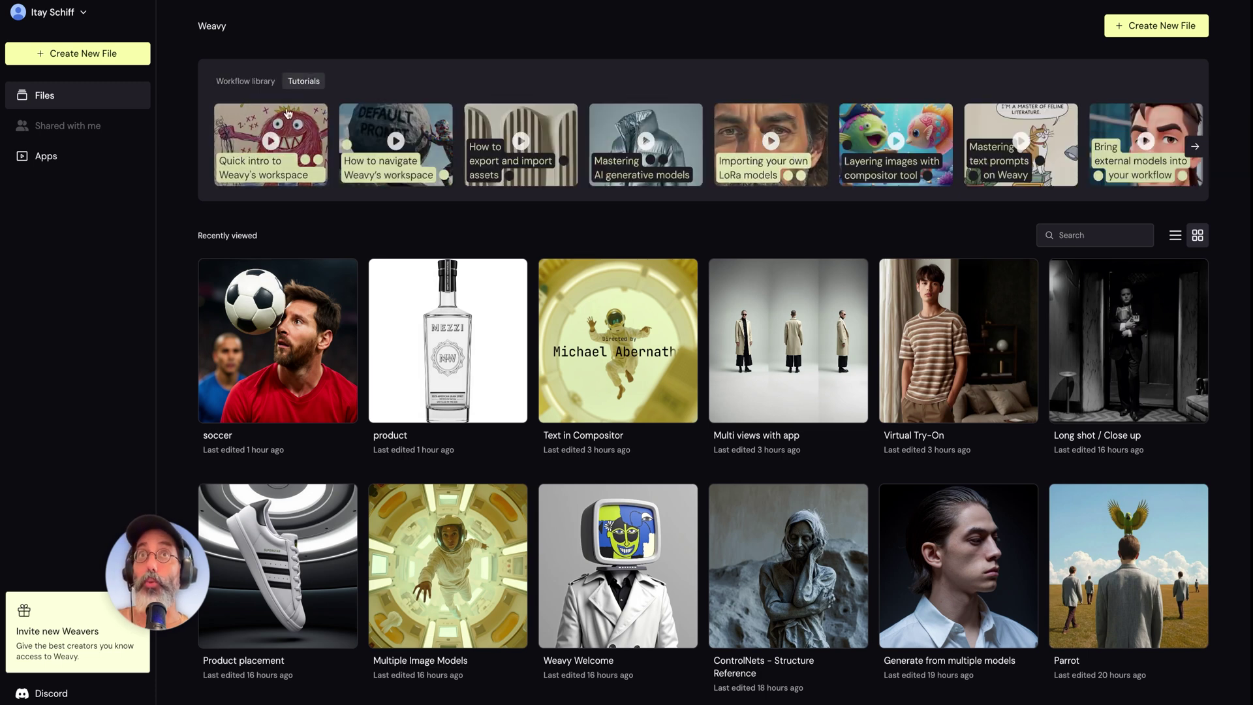
{"action": "left_click", "coordinate": [245, 81]}
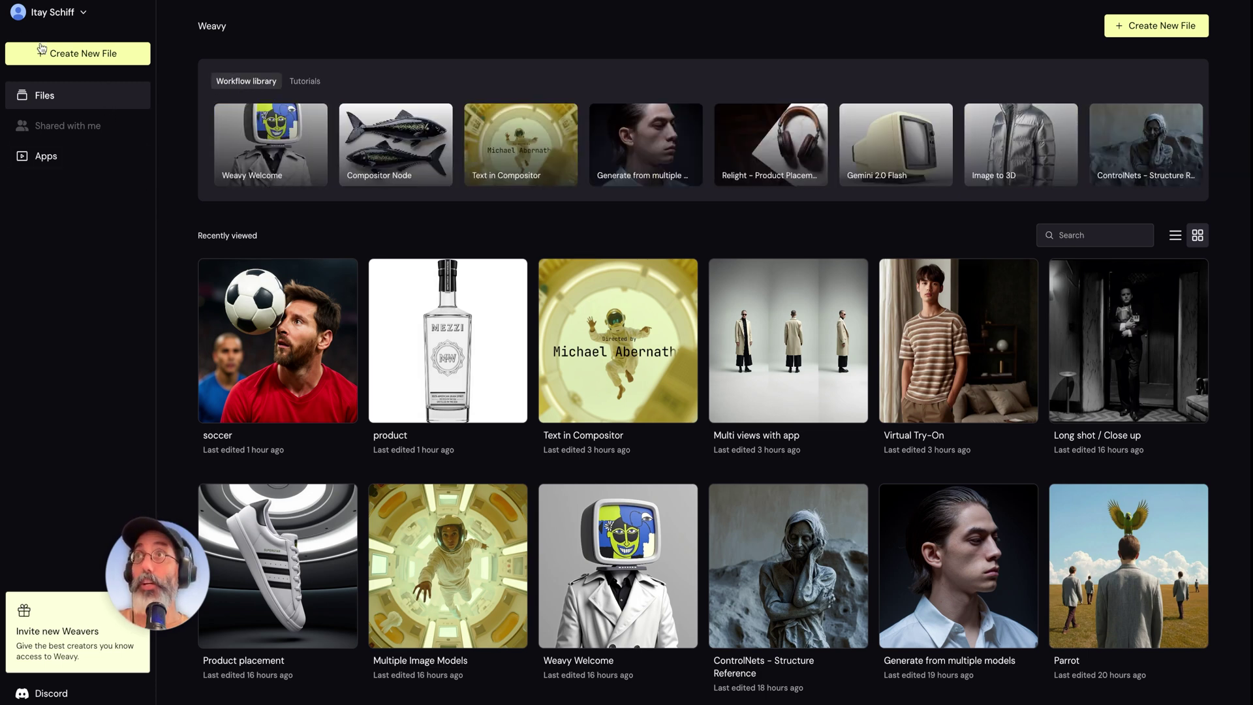
{"action": "left_click", "coordinate": [90, 63]}
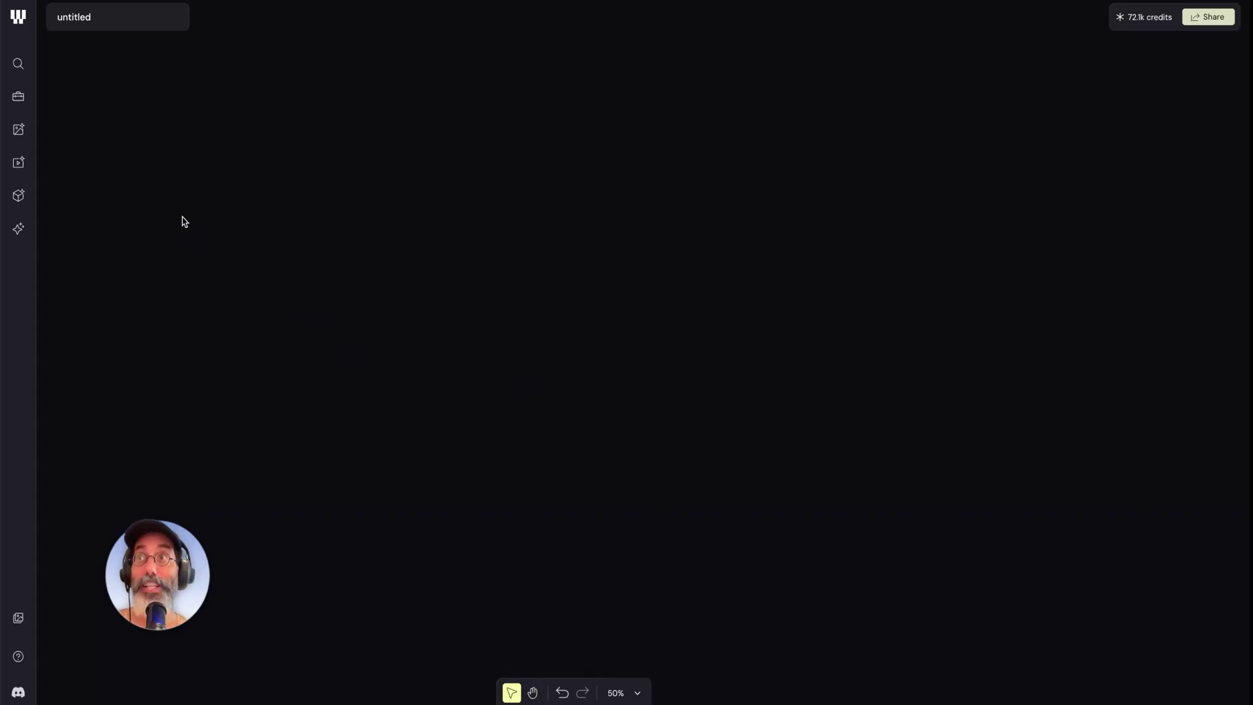
Step: Add a Prompt node, a Google Imagen 4 node and a Flux Pro 1.1 Ultra node to the canvas
{"action": "left_click", "coordinate": [19, 96]}
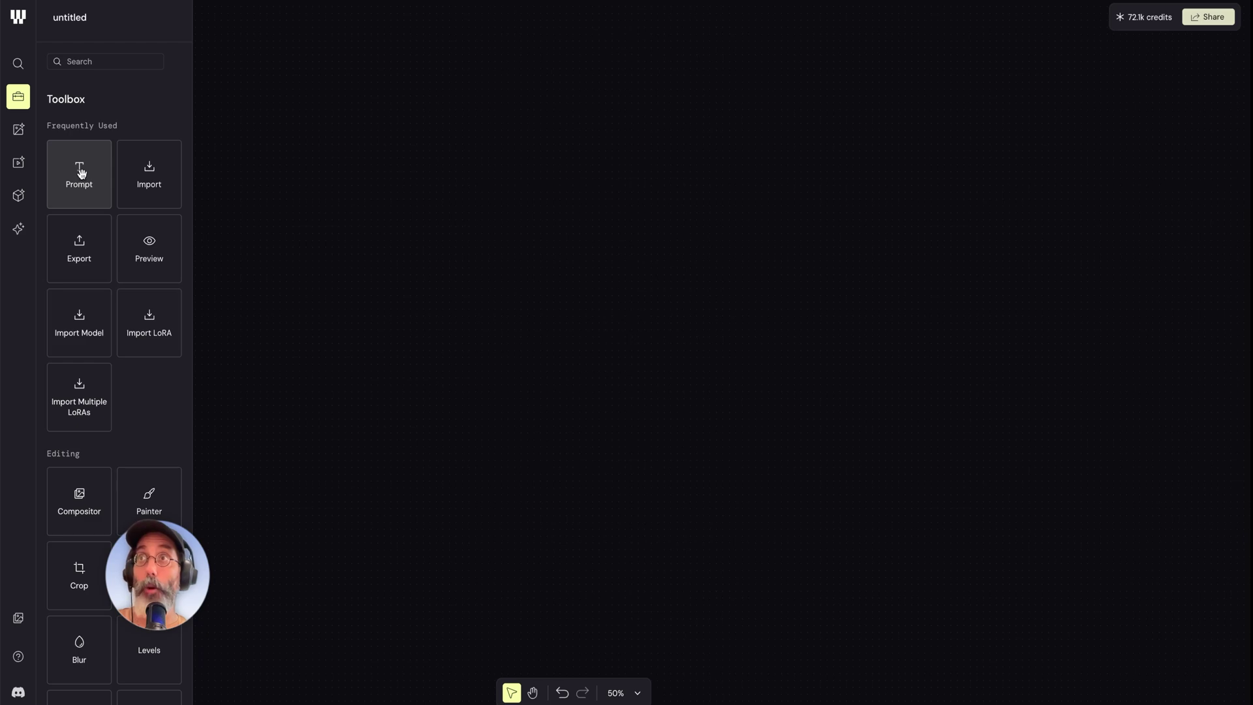
{"action": "left_click_drag", "start_coordinate": [81, 172], "coordinate": [423, 249]}
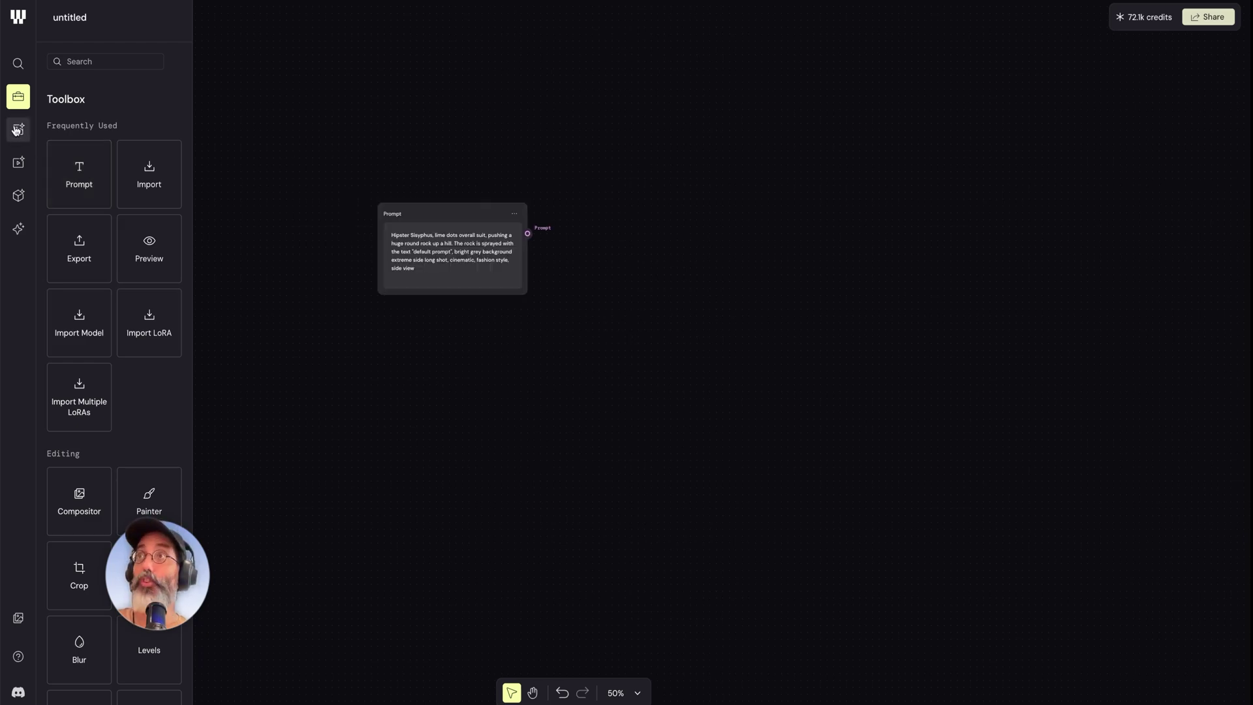
{"action": "left_click", "coordinate": [18, 129]}
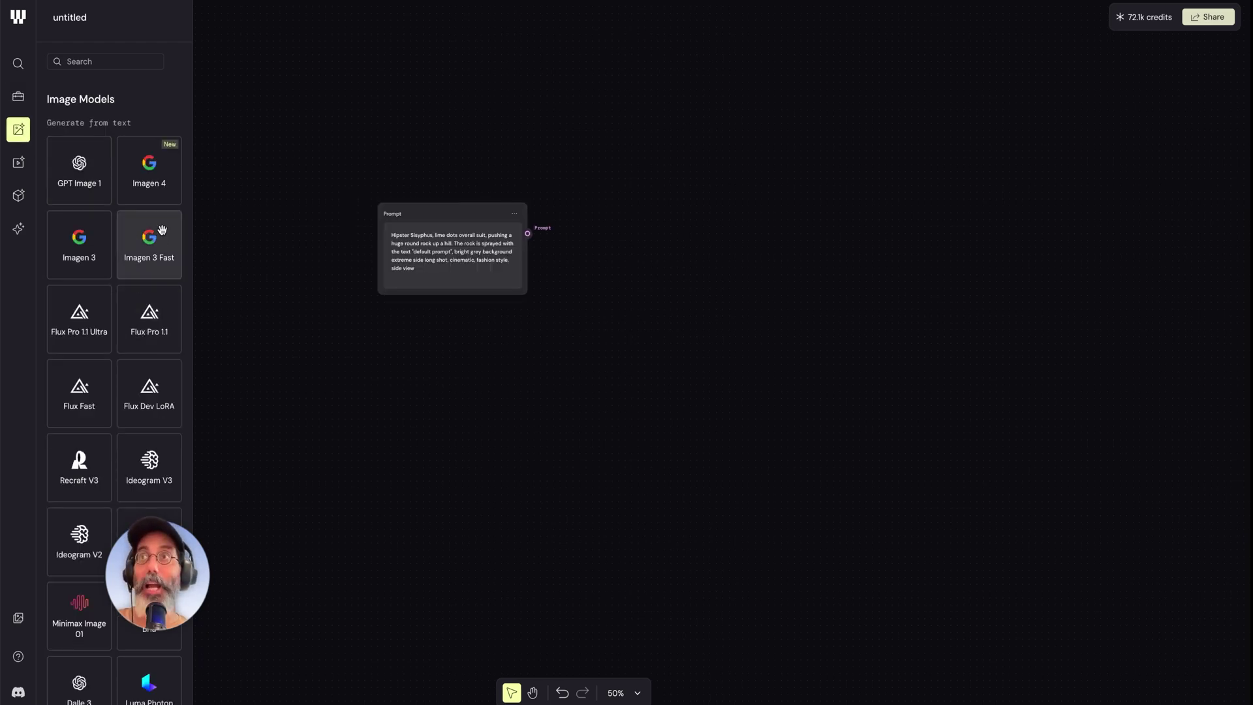
{"action": "left_click_drag", "start_coordinate": [148, 177], "coordinate": [703, 197]}
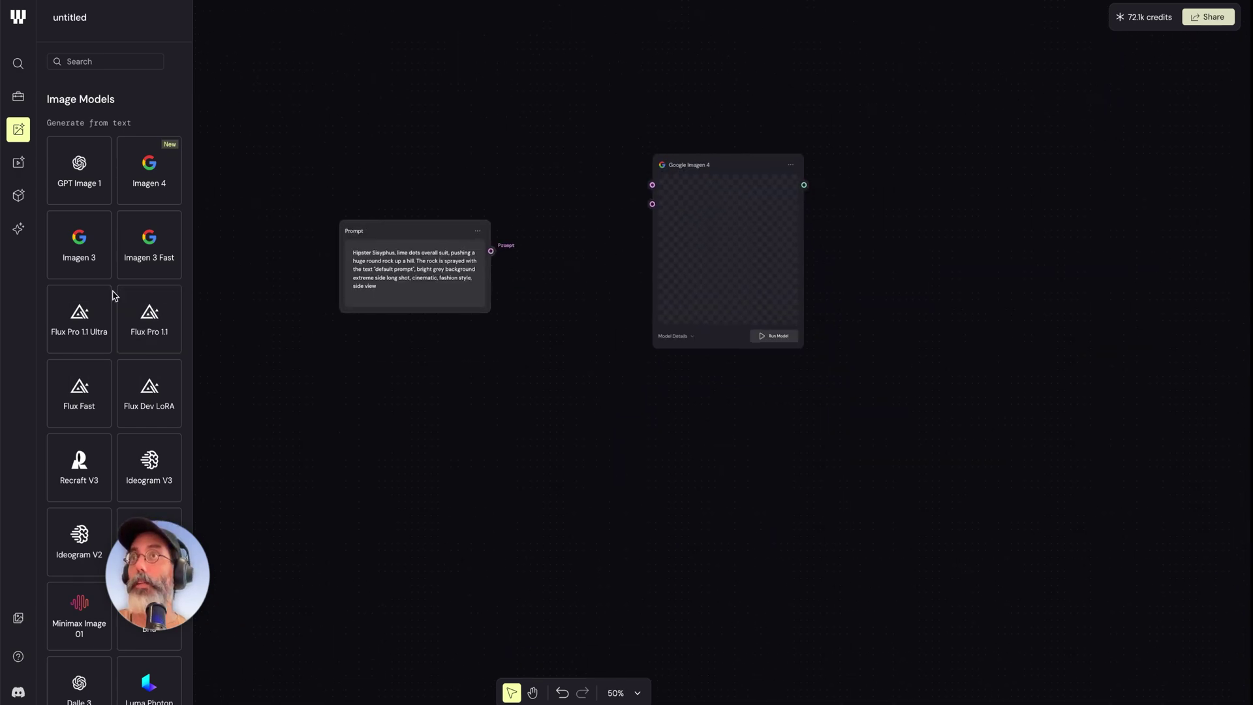
{"action": "left_click_drag", "start_coordinate": [113, 295], "coordinate": [691, 434]}
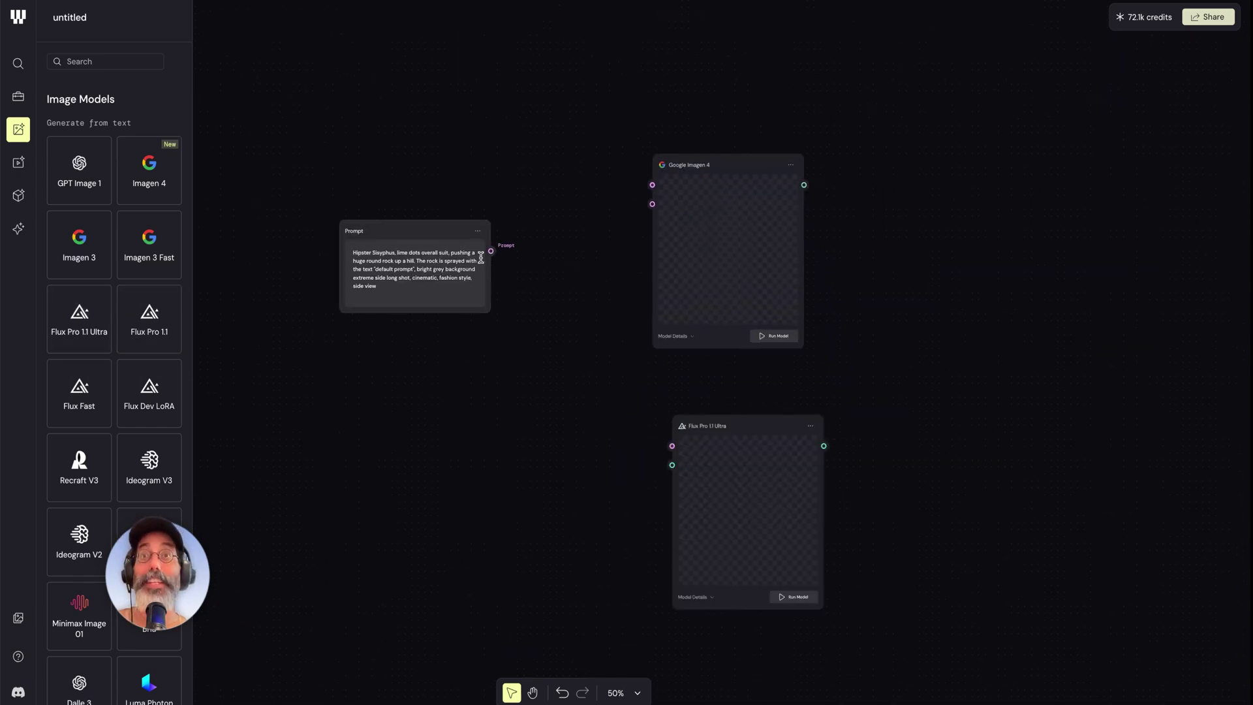
Step: Wire the Prompt output into both Imagen 4 and Flux Pro 1.1 Ultra, then select Imagen 4
{"action": "left_click_drag", "start_coordinate": [490, 251], "coordinate": [652, 185]}
{"action": "left_click_drag", "start_coordinate": [487, 251], "coordinate": [687, 377]}
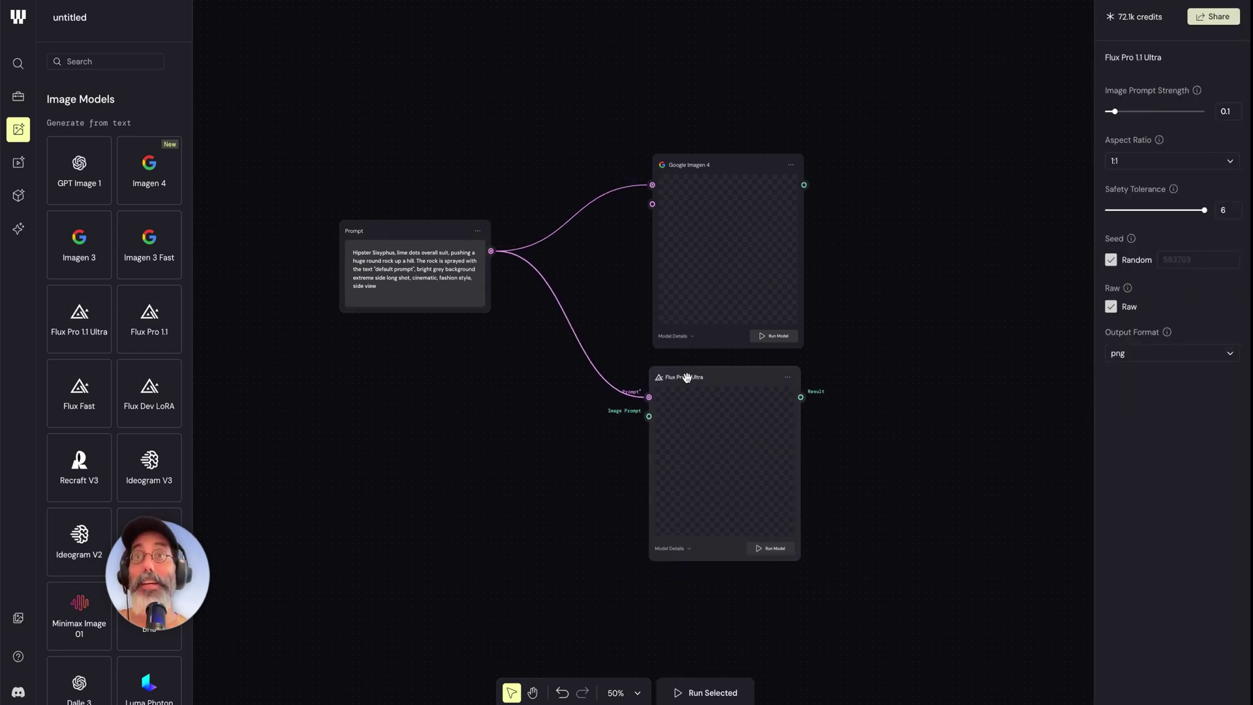
{"action": "left_click_drag", "start_coordinate": [857, 121], "coordinate": [621, 330]}
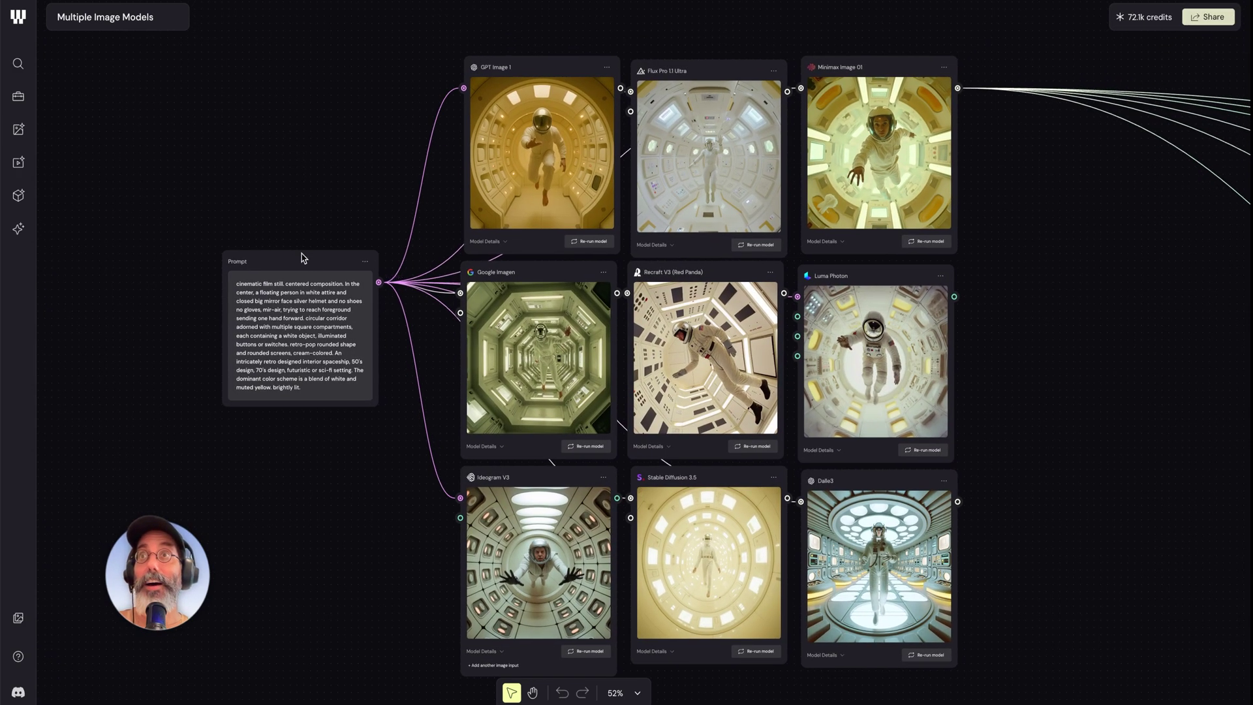
Step: Shift the Prompt node left and check the GPT Image 1 and Flux Pro 1.1 Ultra settings
{"action": "left_click_drag", "start_coordinate": [302, 257], "coordinate": [277, 254]}
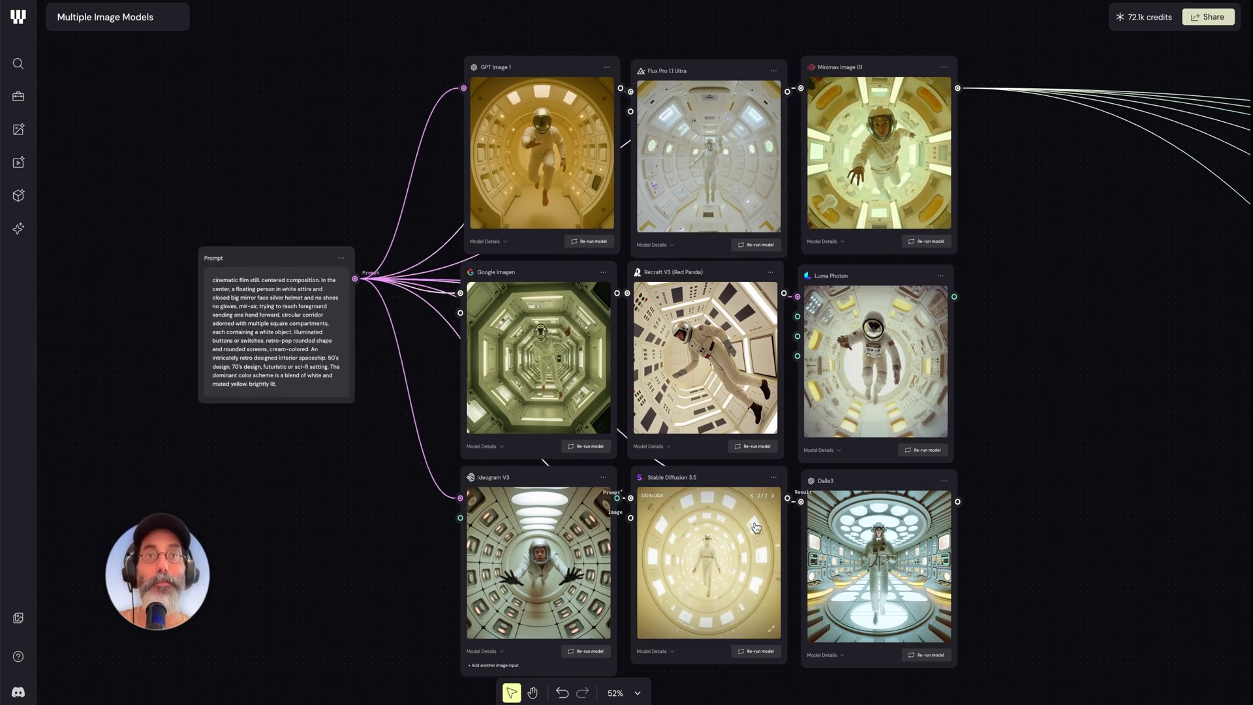
{"action": "left_click", "coordinate": [511, 73]}
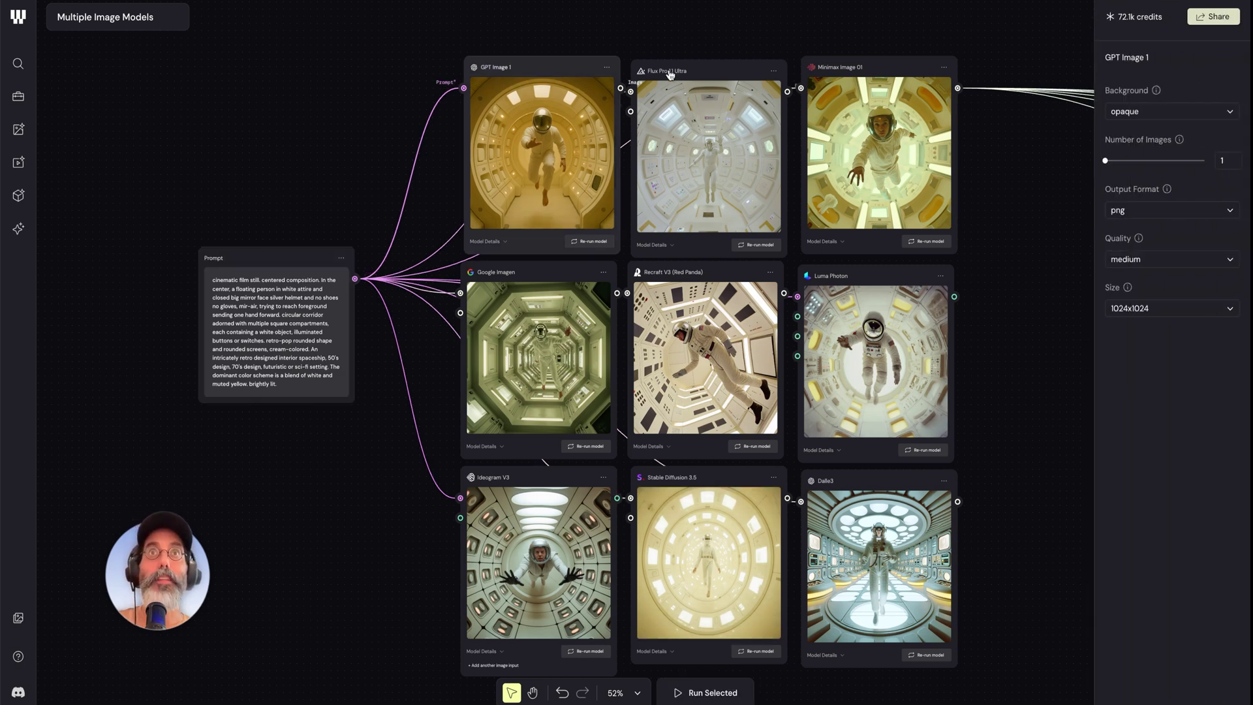
{"action": "left_click", "coordinate": [720, 70]}
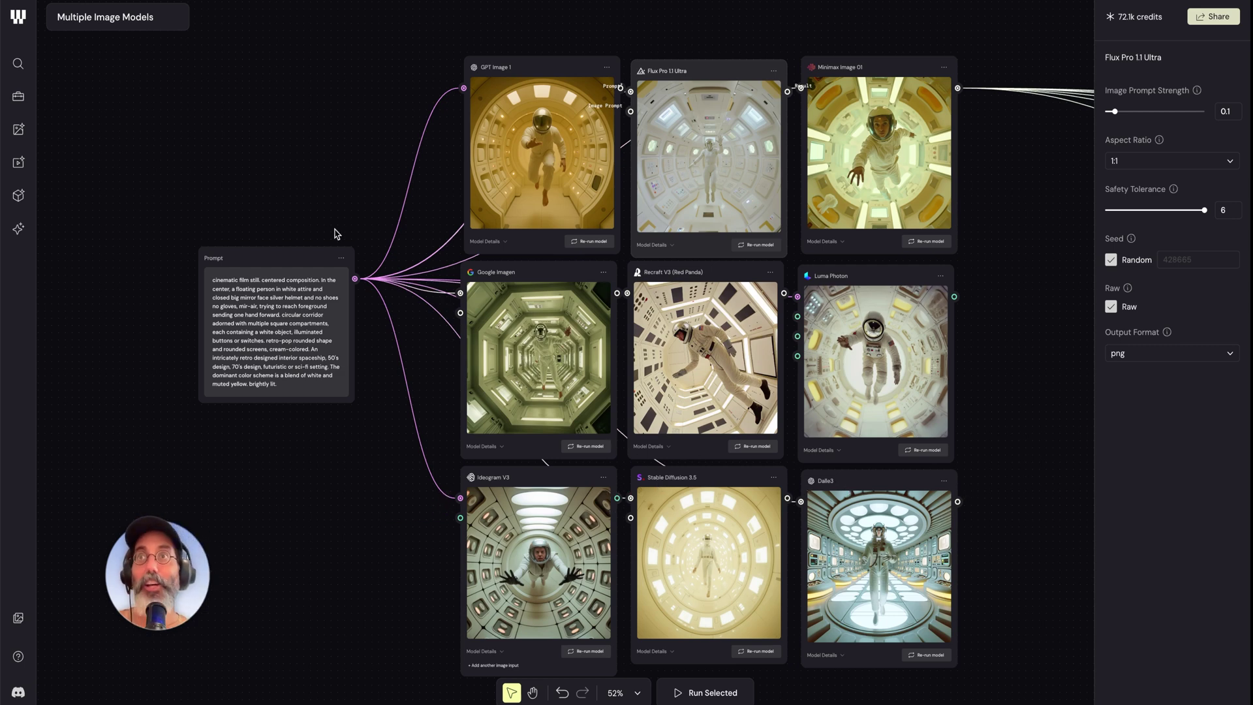
{"action": "left_click_drag", "start_coordinate": [265, 256], "coordinate": [178, 252]}
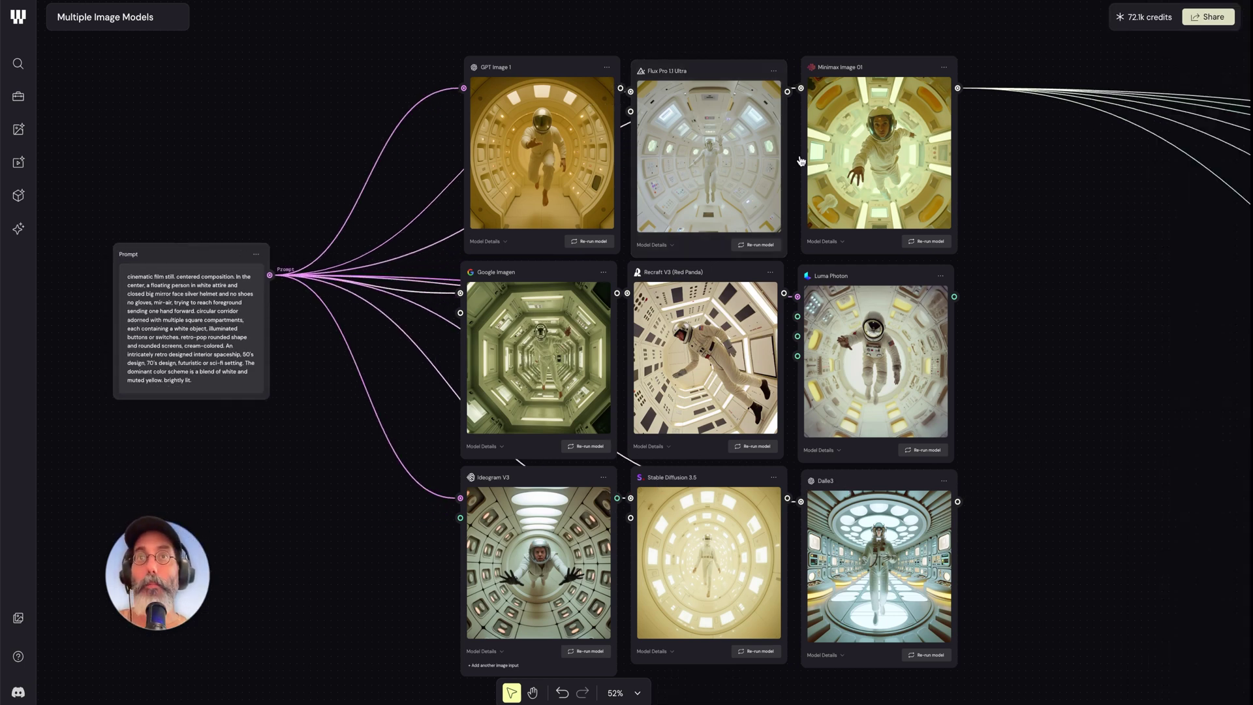
{"action": "scroll", "coordinate": [677, 313], "scroll_direction": "down", "scroll_amount": 2}
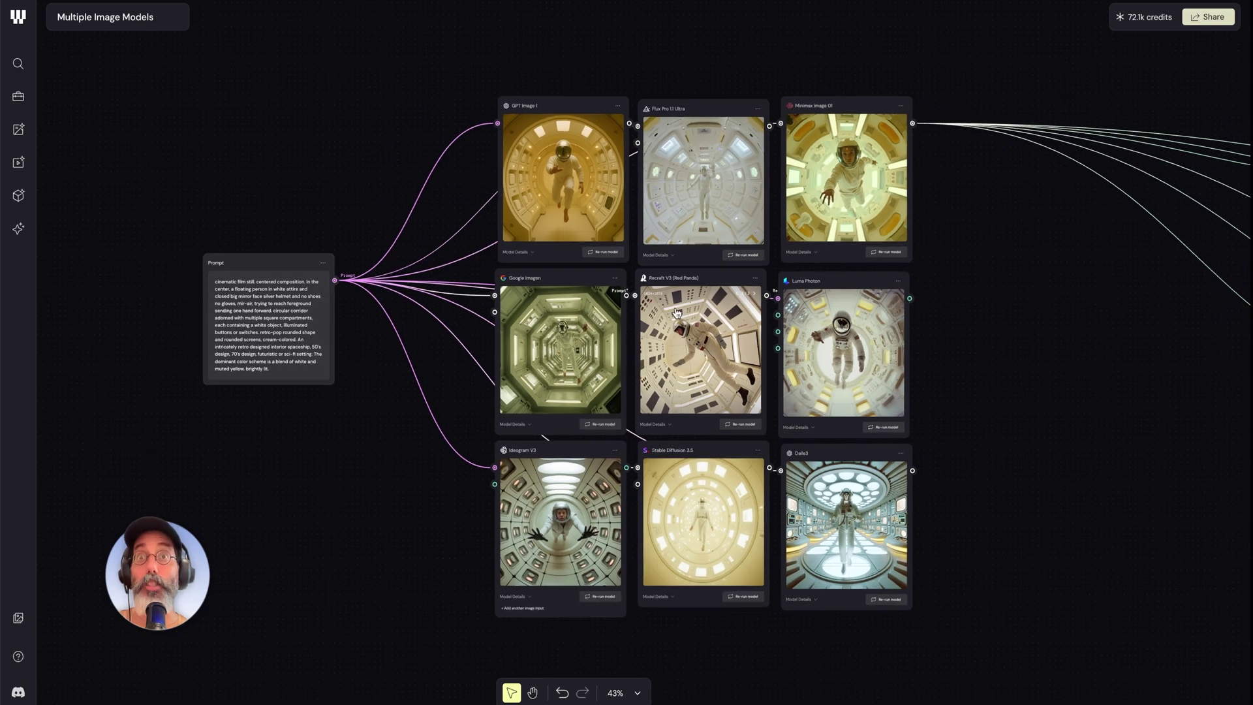
{"action": "scroll", "coordinate": [677, 313], "scroll_direction": "right", "scroll_amount": 2}
{"action": "scroll", "coordinate": [677, 313], "scroll_direction": "down", "scroll_amount": 1}
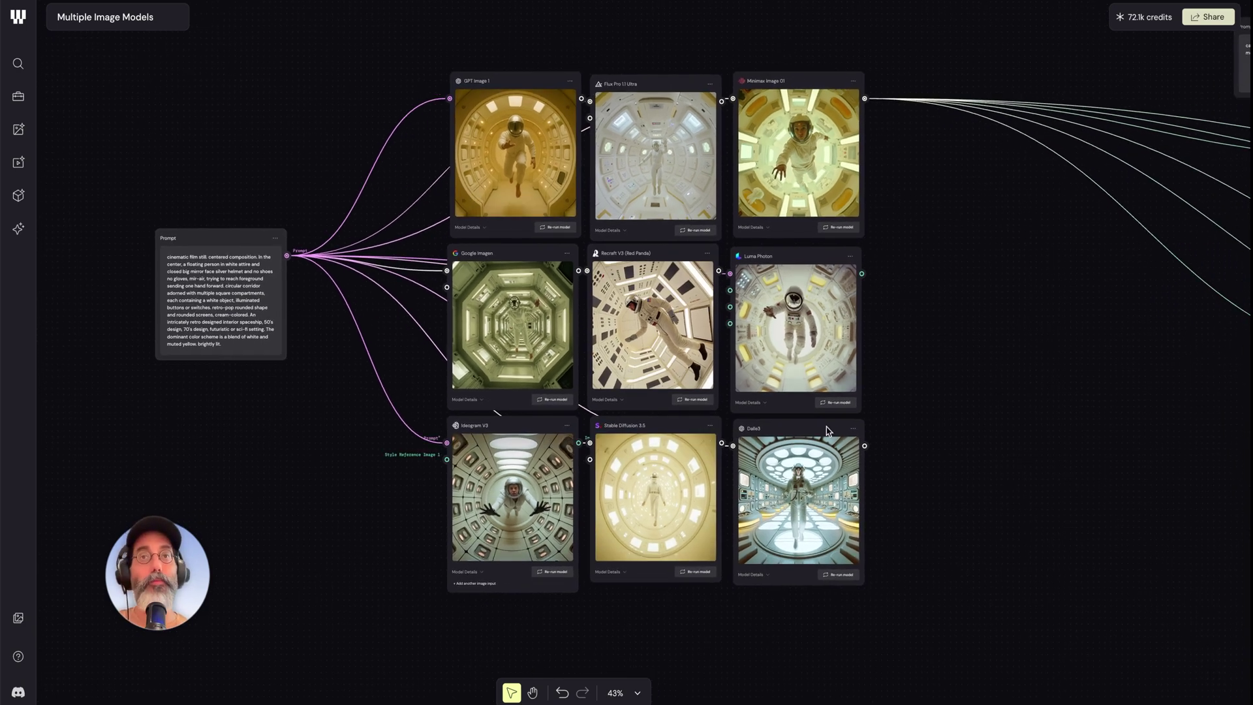
Step: Preview the GPT Image 1, Flux Pro 1.1 Ultra and Minimax Image 01 results full screen
{"action": "left_click", "coordinate": [532, 173]}
{"action": "key", "text": "Escape"}
{"action": "left_click", "coordinate": [656, 158]}
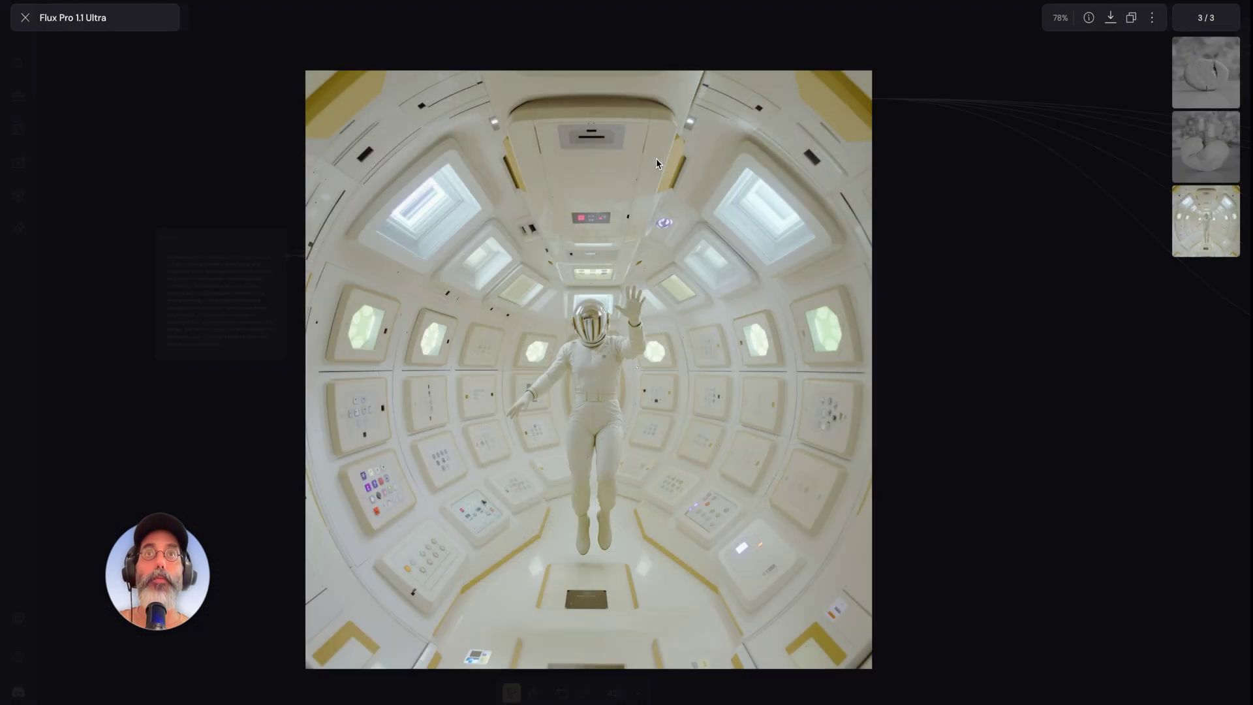
{"action": "key", "text": "Escape"}
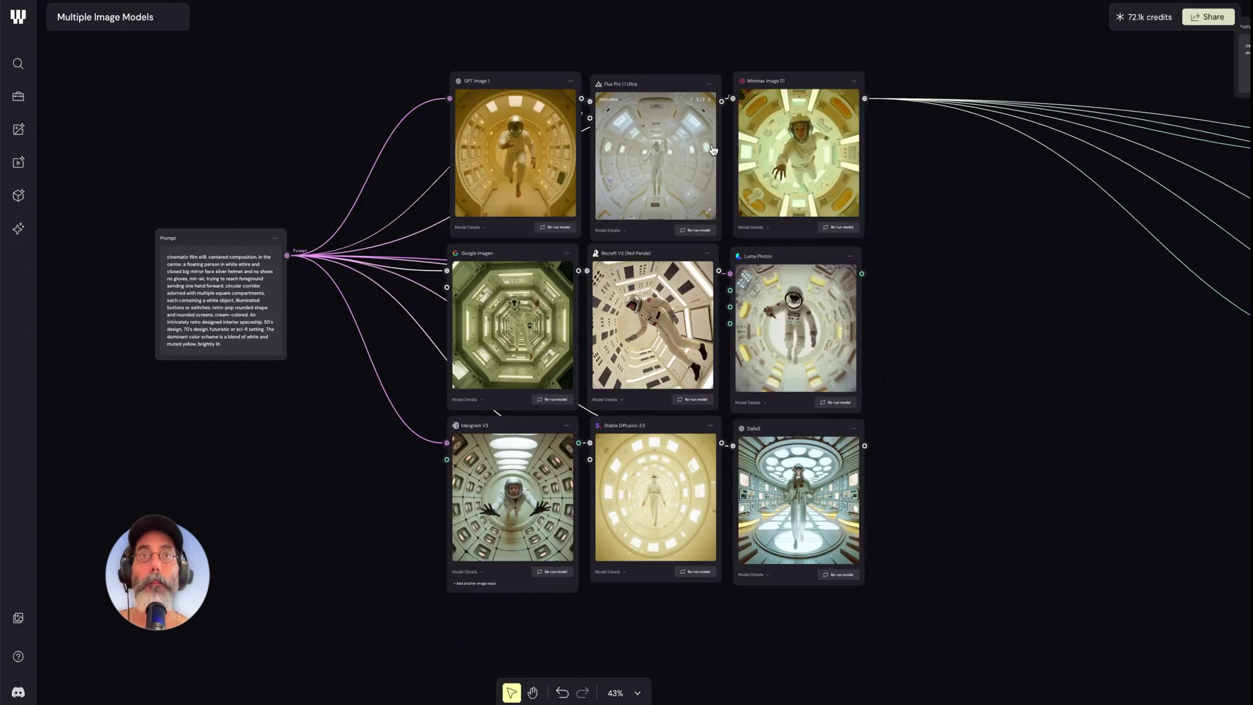
{"action": "left_click", "coordinate": [801, 139]}
{"action": "key", "text": "Escape"}
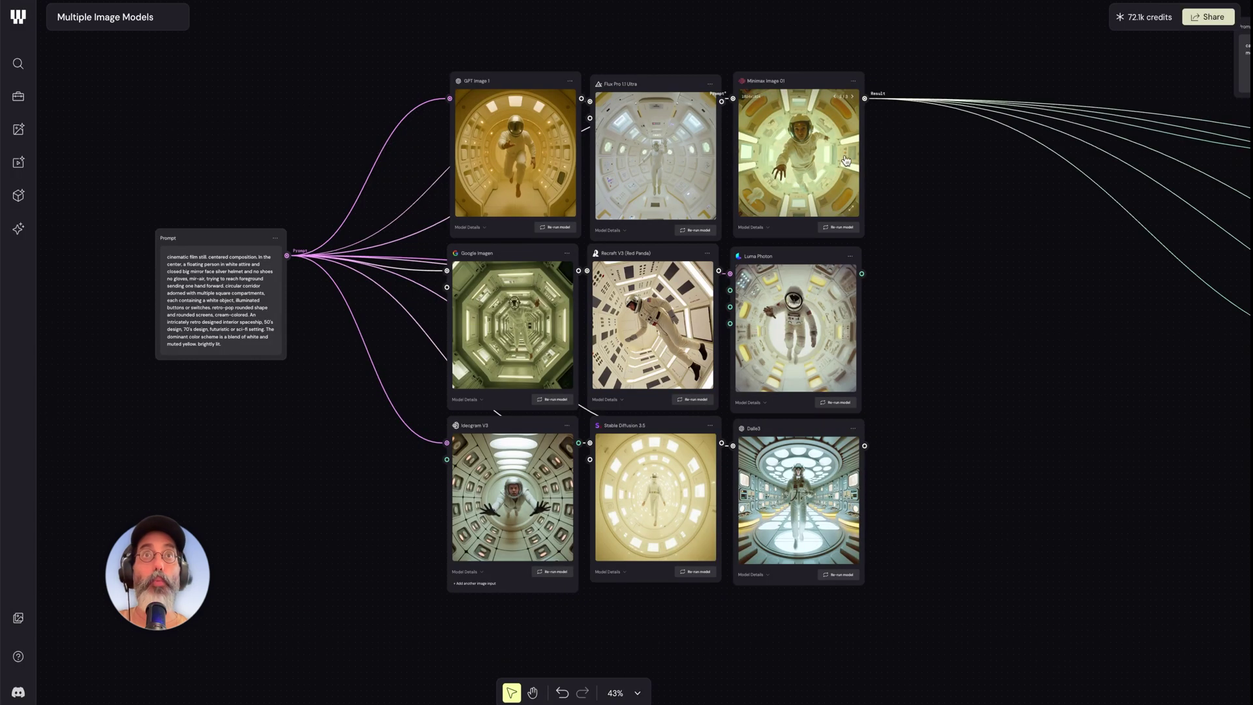
Step: Pan to the video nodes and show the Minimax Video 01 node's settings
{"action": "scroll", "coordinate": [763, 186], "scroll_direction": "right", "scroll_amount": 2}
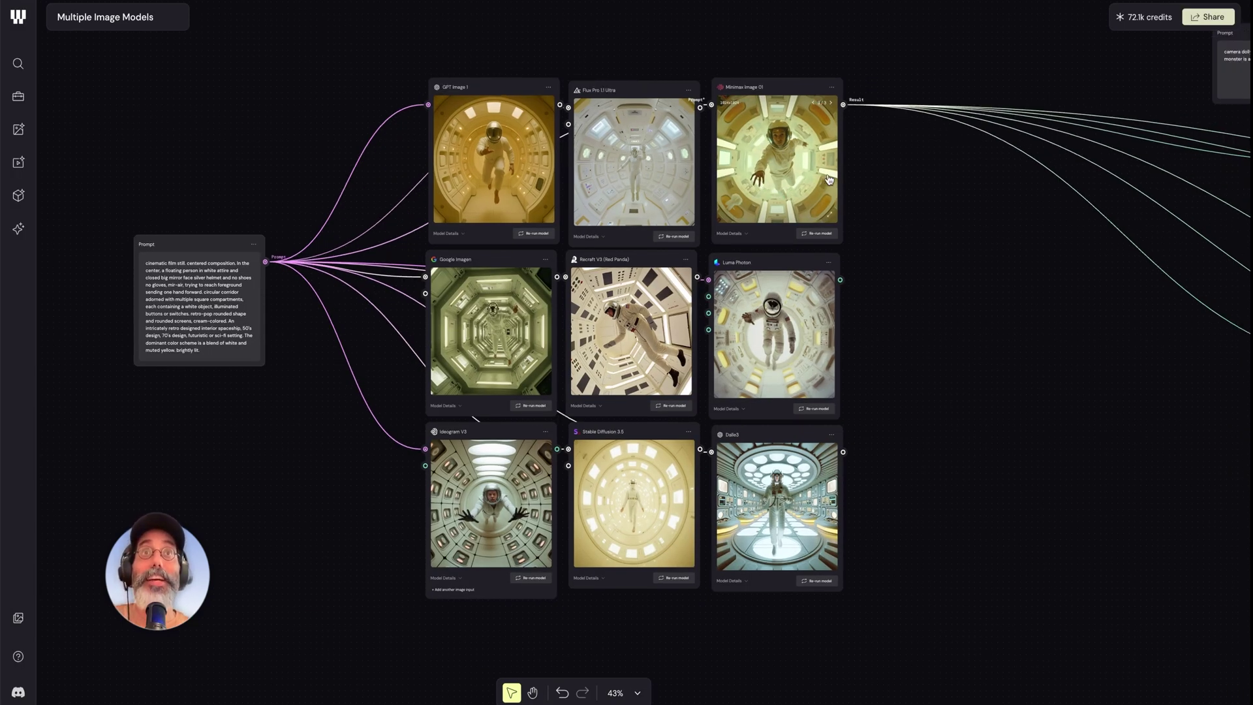
{"action": "scroll", "coordinate": [964, 337], "scroll_direction": "right", "scroll_amount": 15}
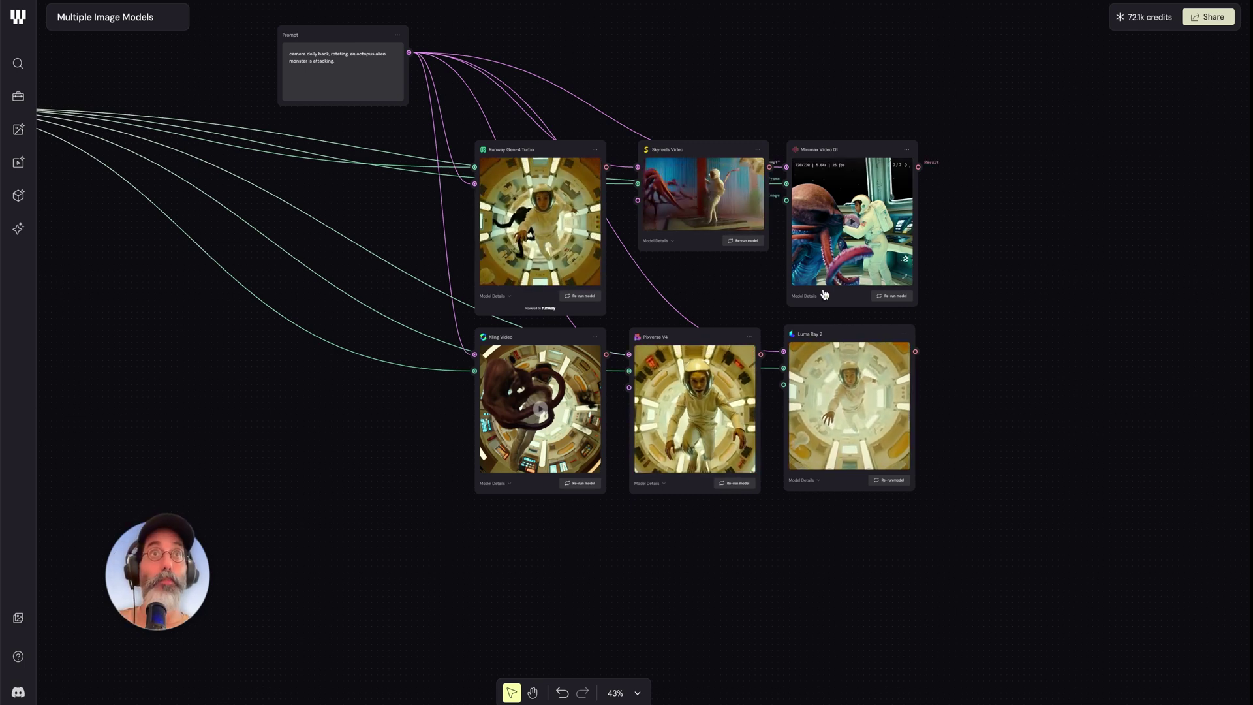
{"action": "left_click", "coordinate": [842, 168]}
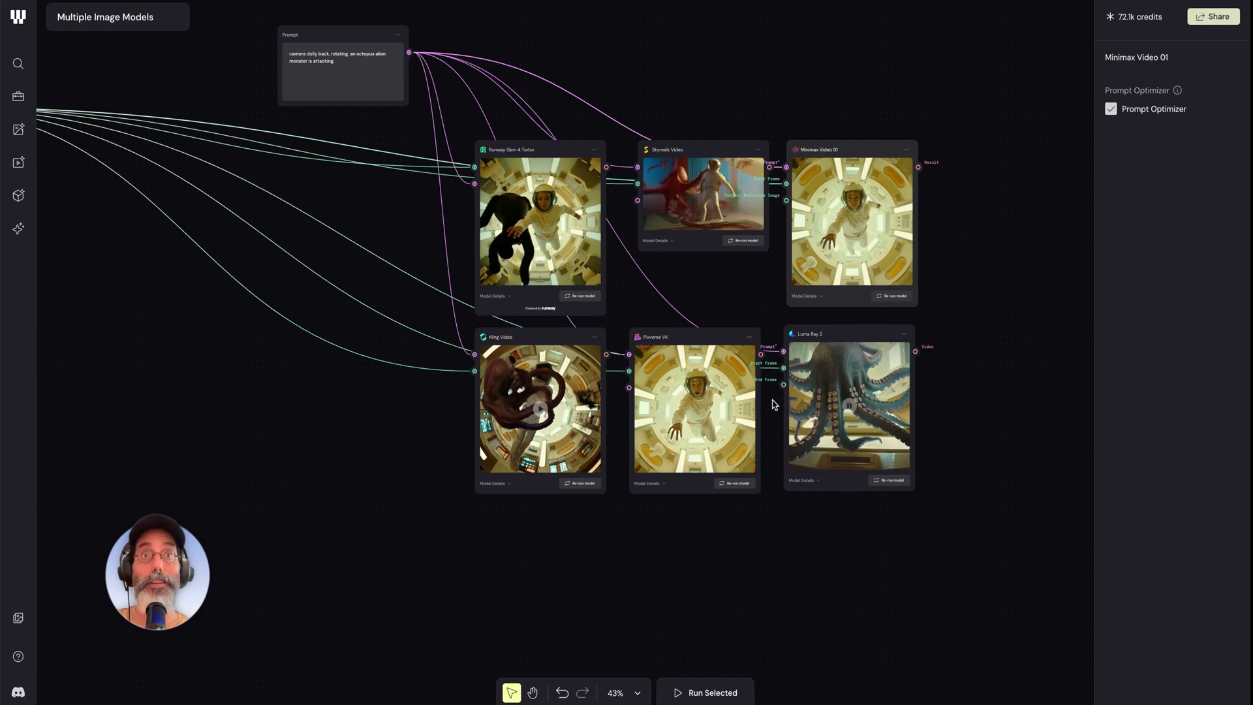
{"action": "scroll", "coordinate": [700, 341], "scroll_direction": "down", "scroll_amount": 5}
{"action": "scroll", "coordinate": [700, 342], "scroll_direction": "left", "scroll_amount": 5}
Step: Inspect the GPT Image 1, Flux Pro 1.1 Ultra and Minimax Image 01 settings, then deselect
{"action": "scroll", "coordinate": [700, 341], "scroll_direction": "left", "scroll_amount": 1}
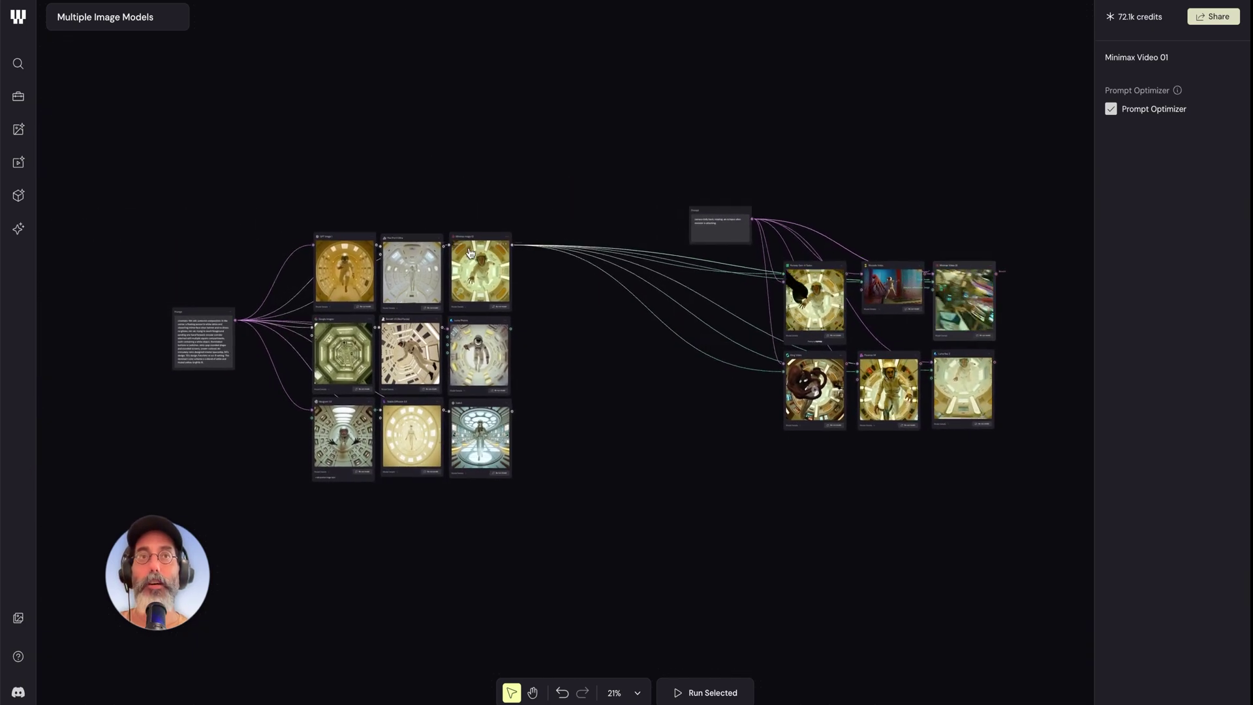
{"action": "left_click", "coordinate": [339, 237]}
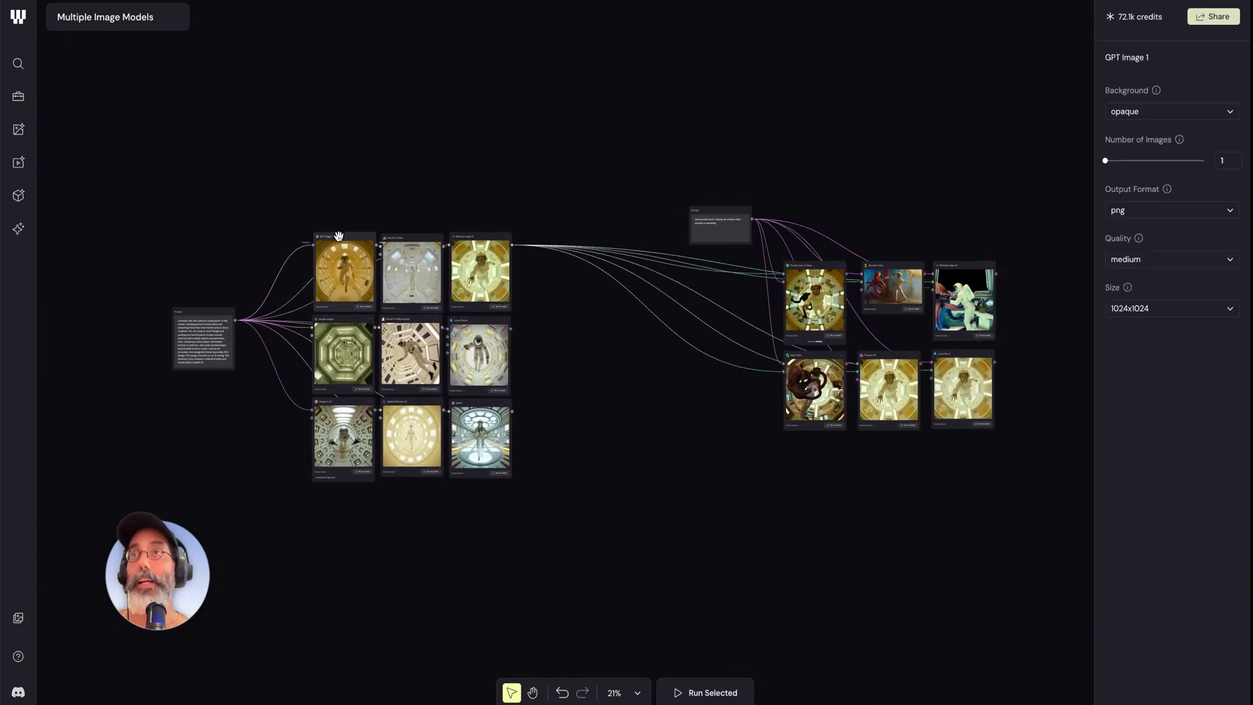
{"action": "left_click", "coordinate": [391, 240]}
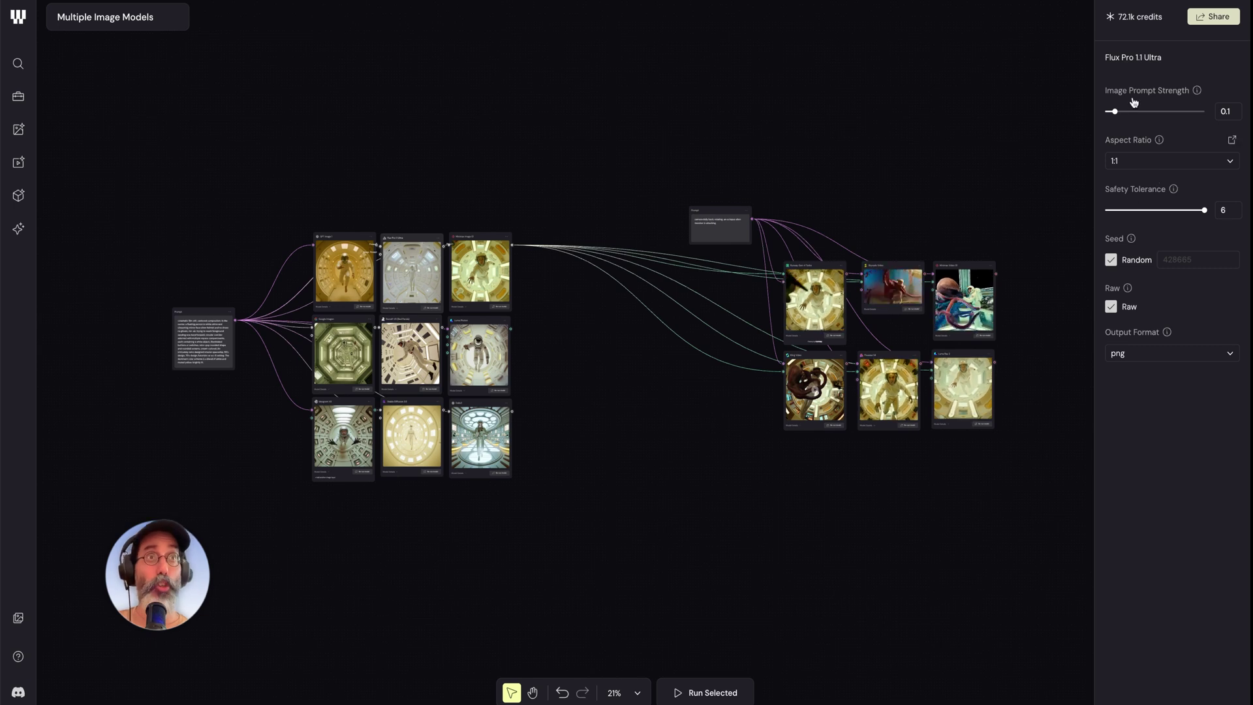
{"action": "left_click", "coordinate": [477, 238]}
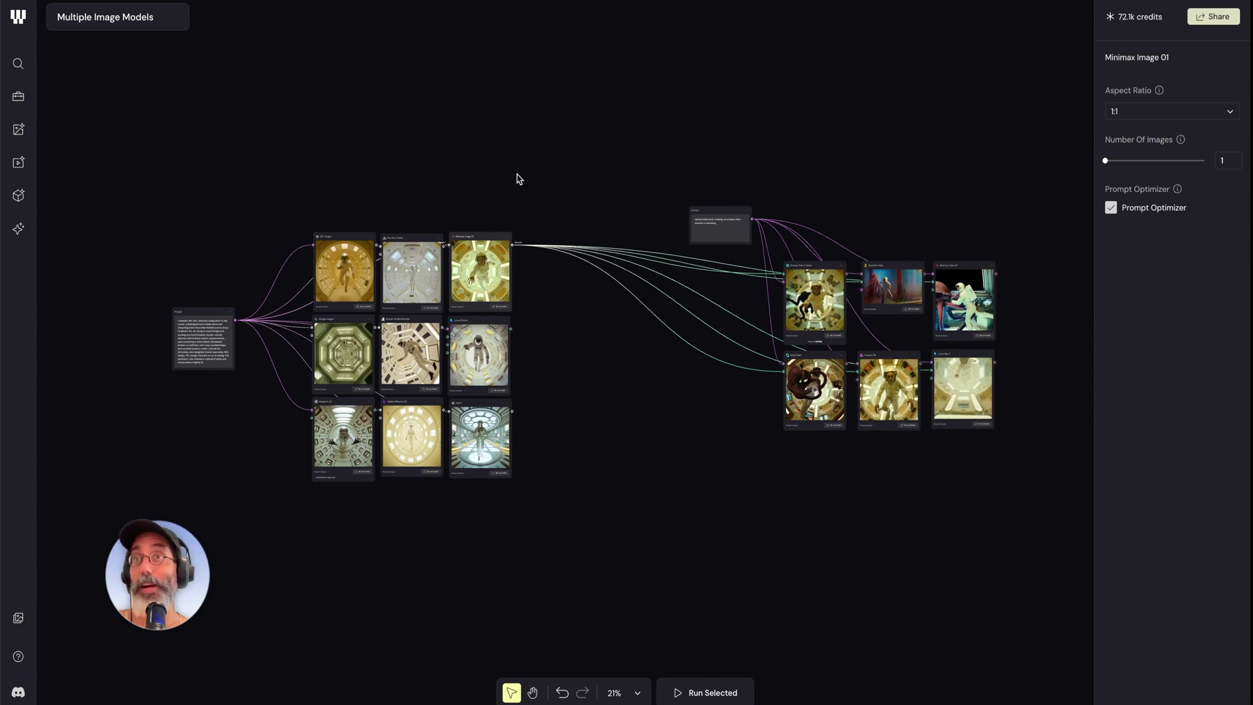
{"action": "left_click", "coordinate": [444, 159]}
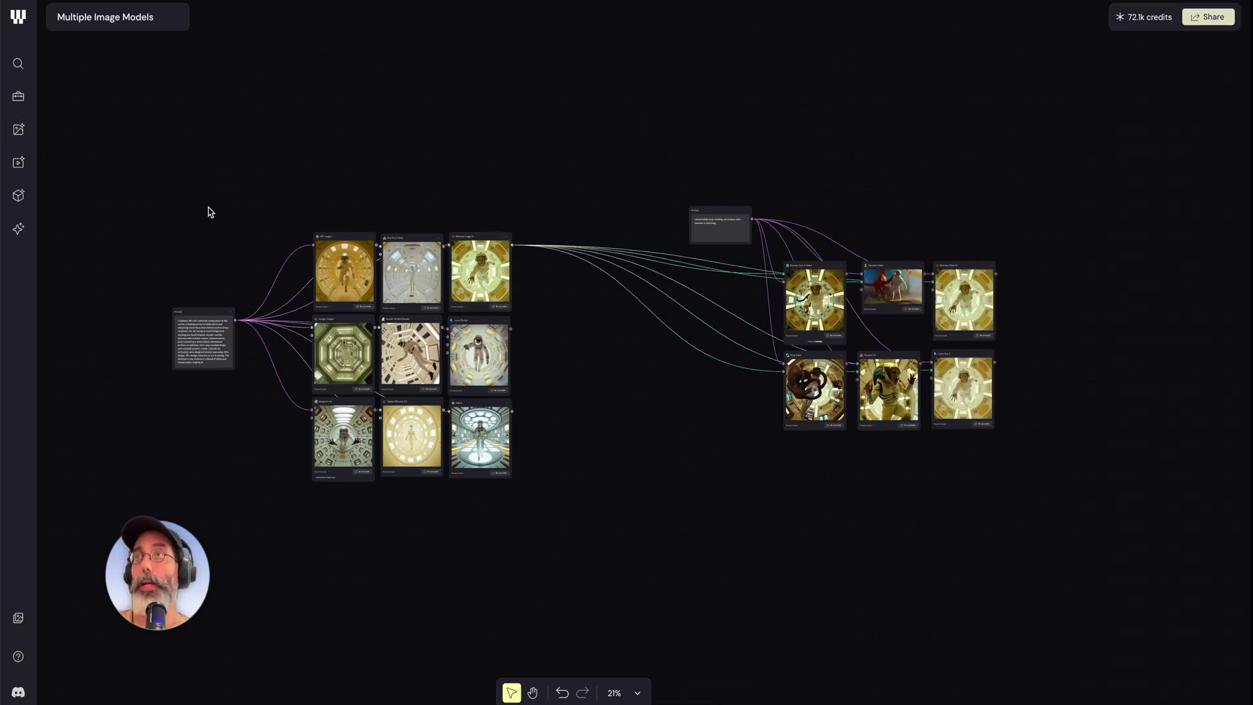
Step: Browse the Toolbox, Image Models and 3D Models lists, ending on My Models and Community Models
{"action": "left_click", "coordinate": [19, 99]}
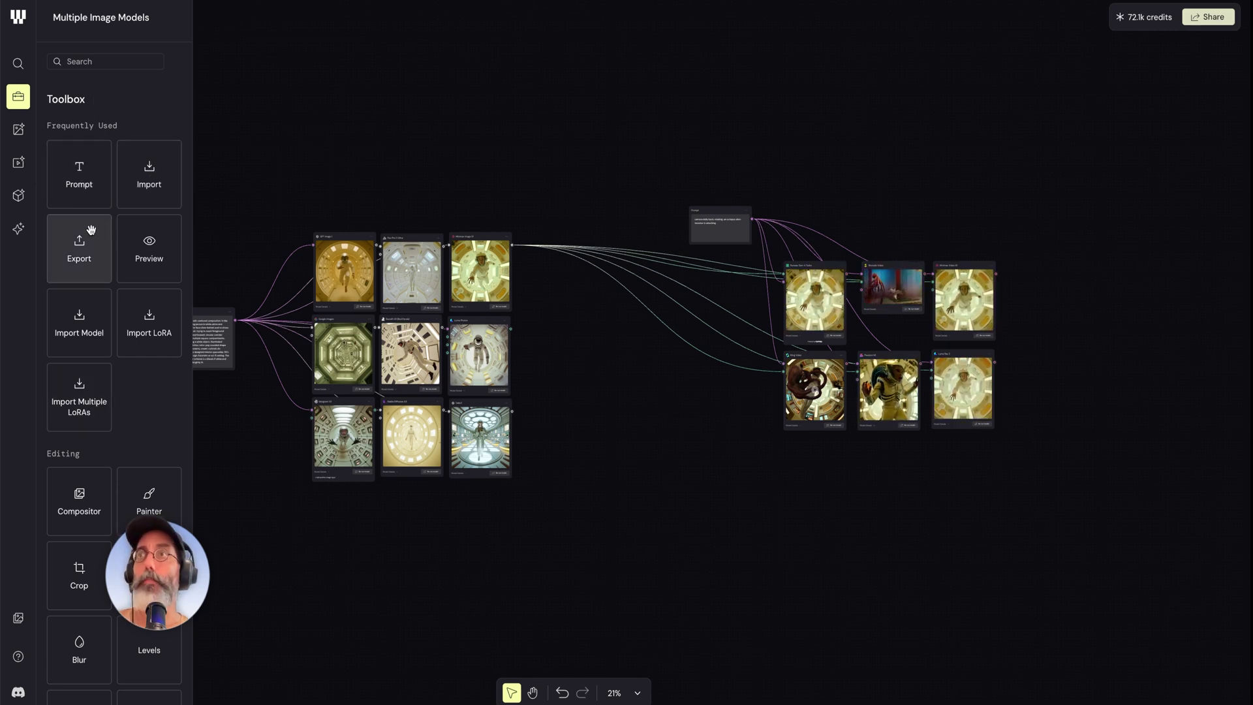
{"action": "scroll", "coordinate": [96, 388], "scroll_direction": "down", "scroll_amount": 5}
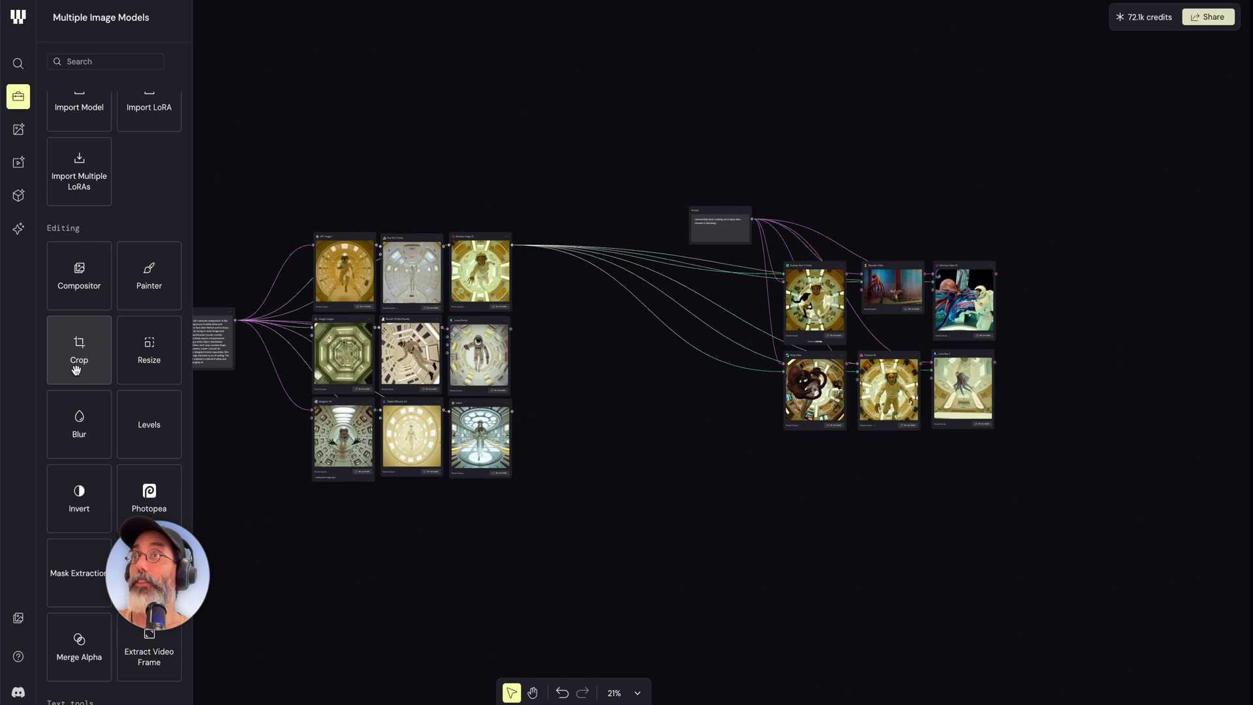
{"action": "scroll", "coordinate": [76, 370], "scroll_direction": "down", "scroll_amount": 13}
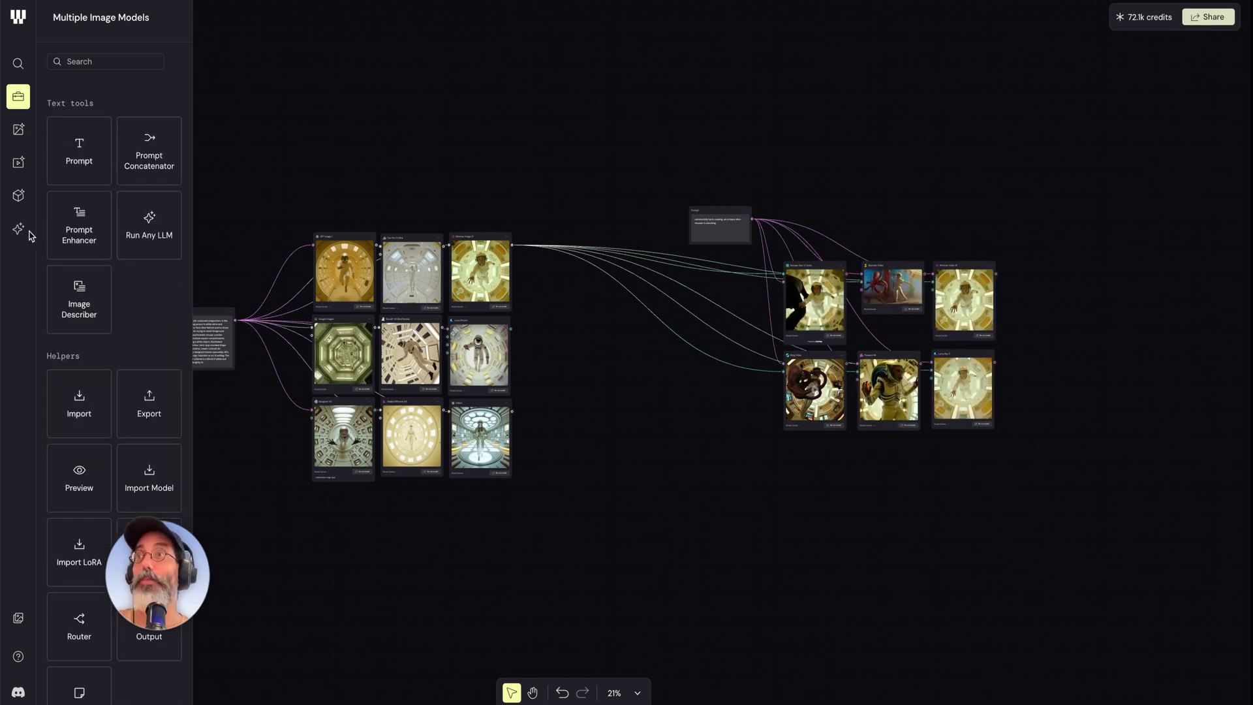
{"action": "left_click", "coordinate": [19, 131]}
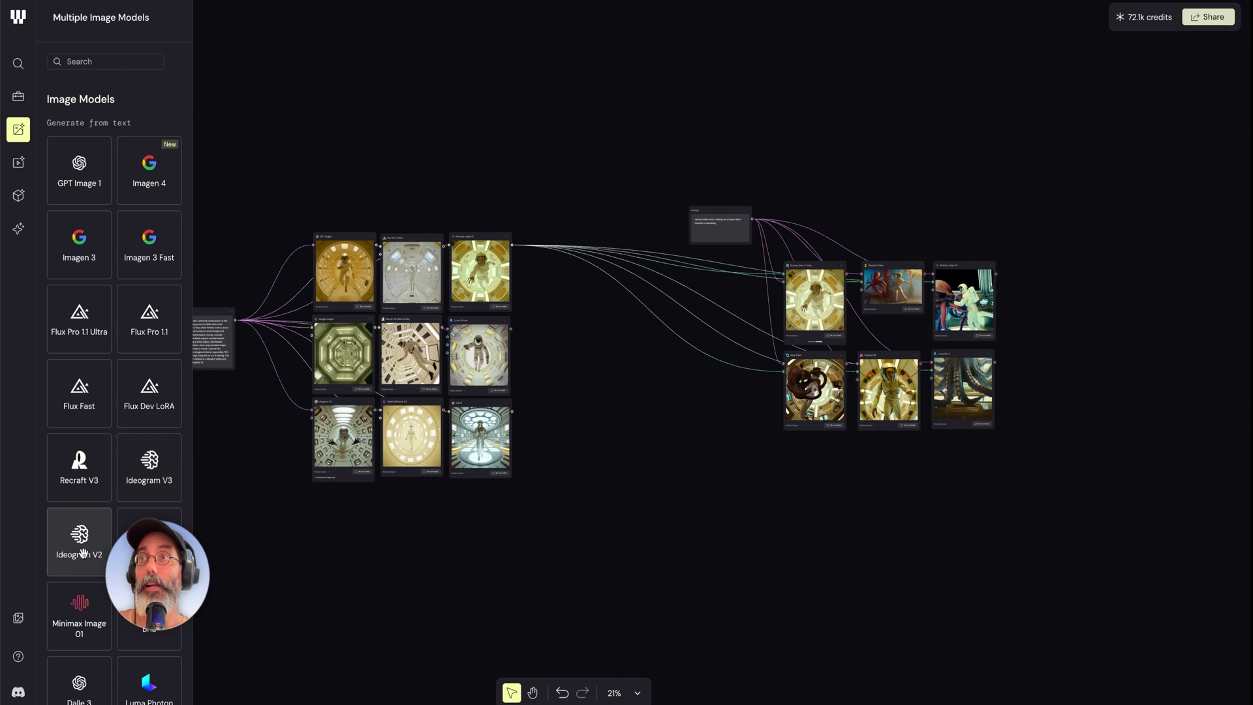
{"action": "scroll", "coordinate": [83, 553], "scroll_direction": "down", "scroll_amount": 8}
{"action": "scroll", "coordinate": [79, 522], "scroll_direction": "down", "scroll_amount": 5}
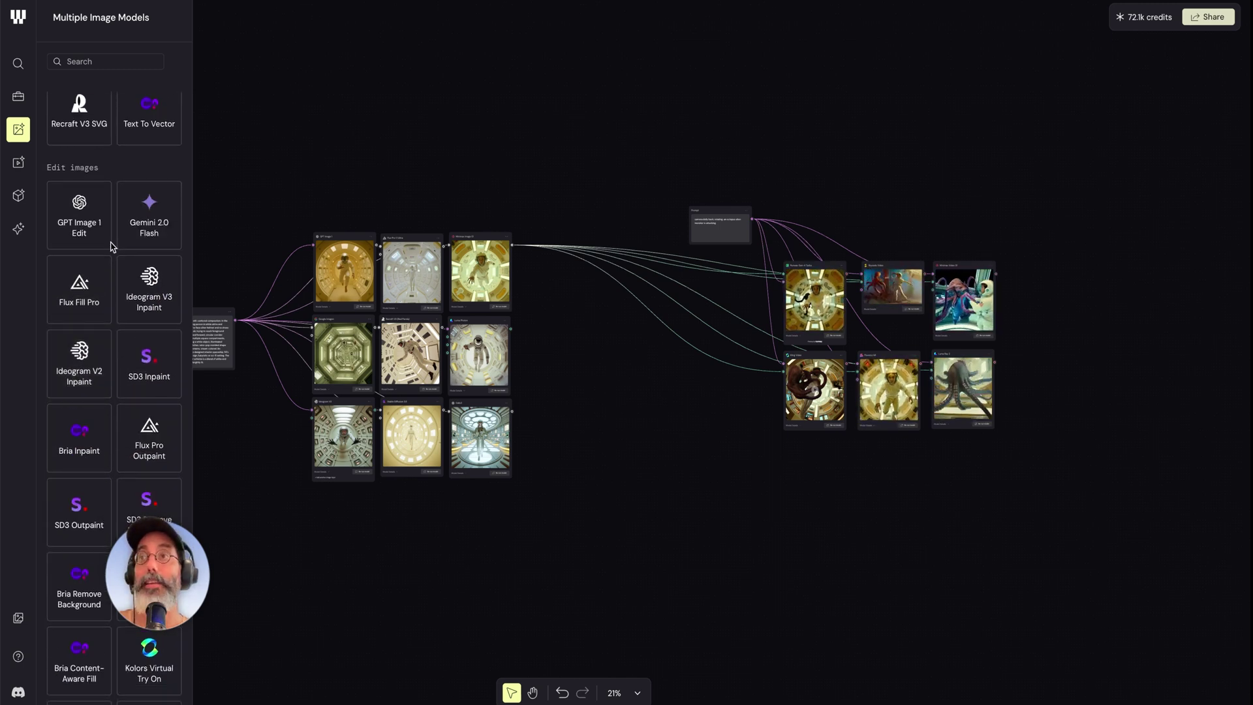
{"action": "scroll", "coordinate": [96, 307], "scroll_direction": "down", "scroll_amount": 10}
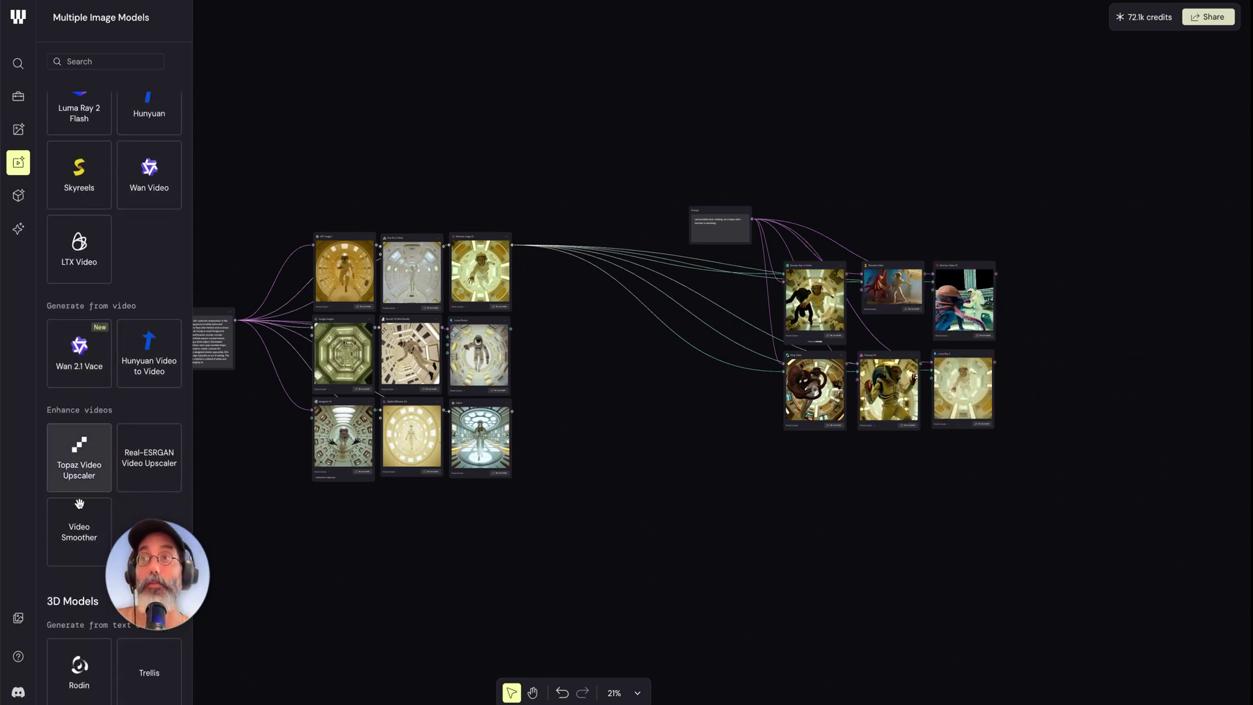
{"action": "left_click", "coordinate": [19, 196]}
{"action": "left_click", "coordinate": [19, 231]}
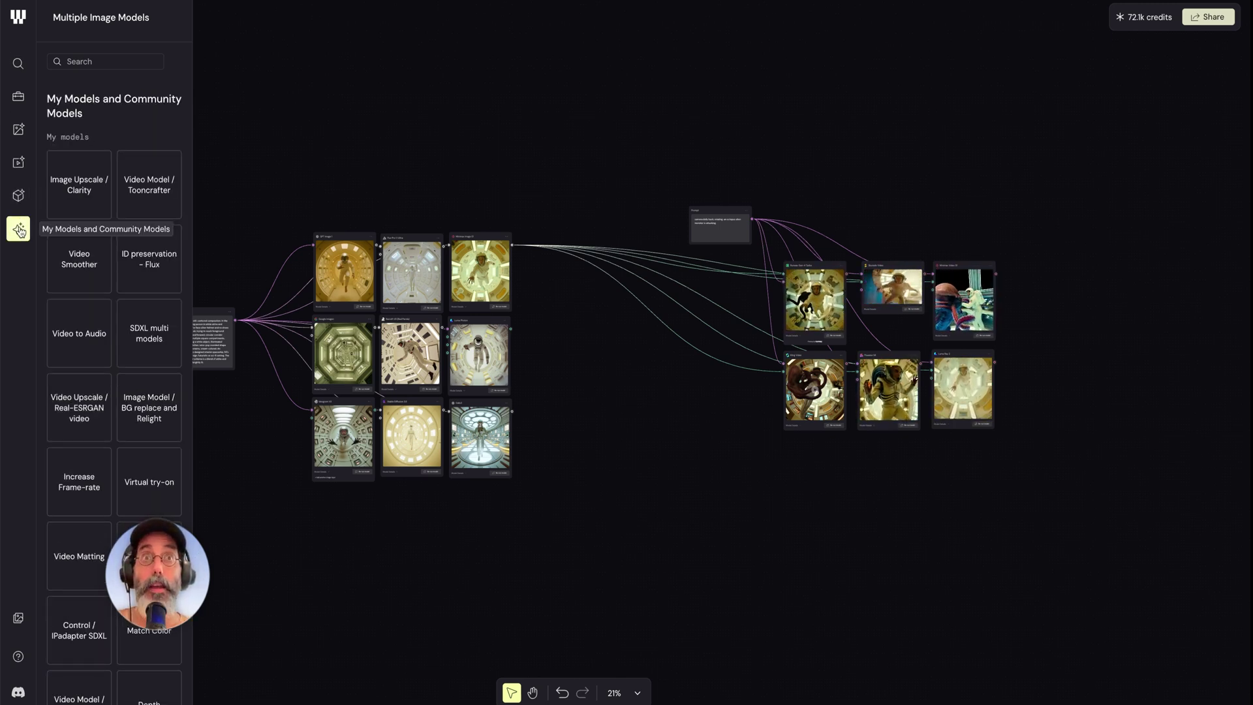
Step: Open the generated-media gallery and scroll through it
{"action": "left_click", "coordinate": [18, 619]}
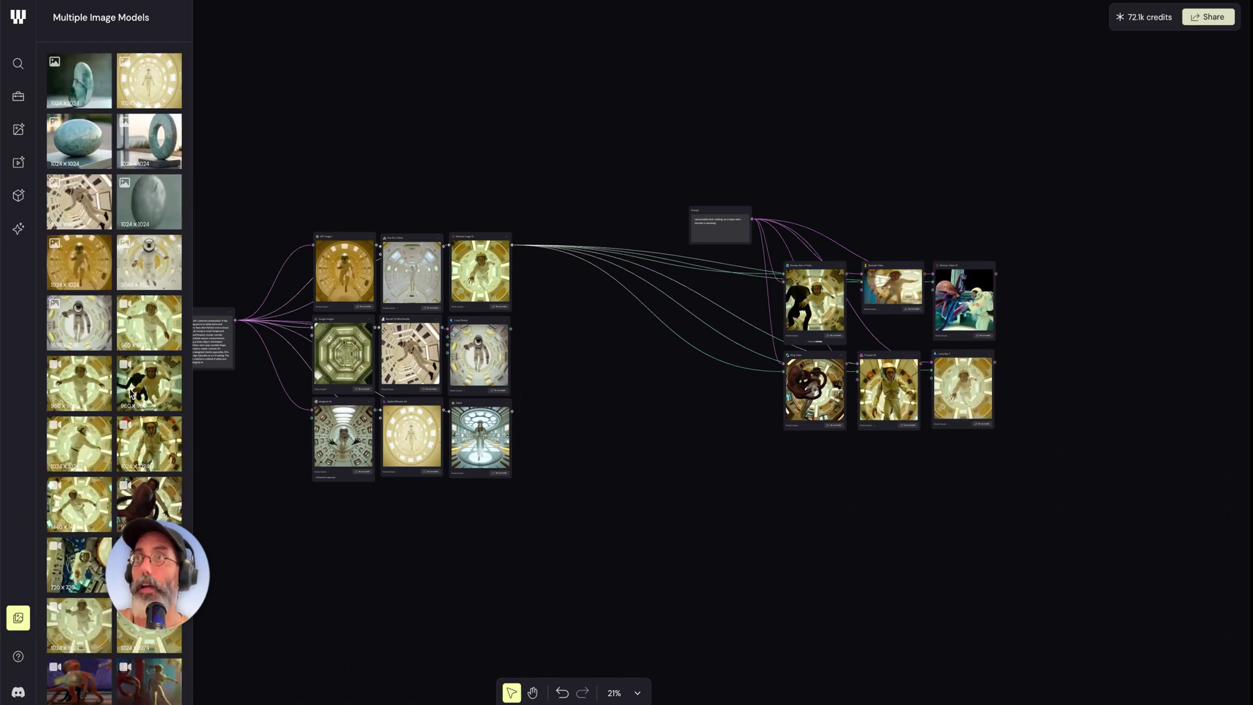
{"action": "scroll", "coordinate": [102, 252], "scroll_direction": "up", "scroll_amount": 5}
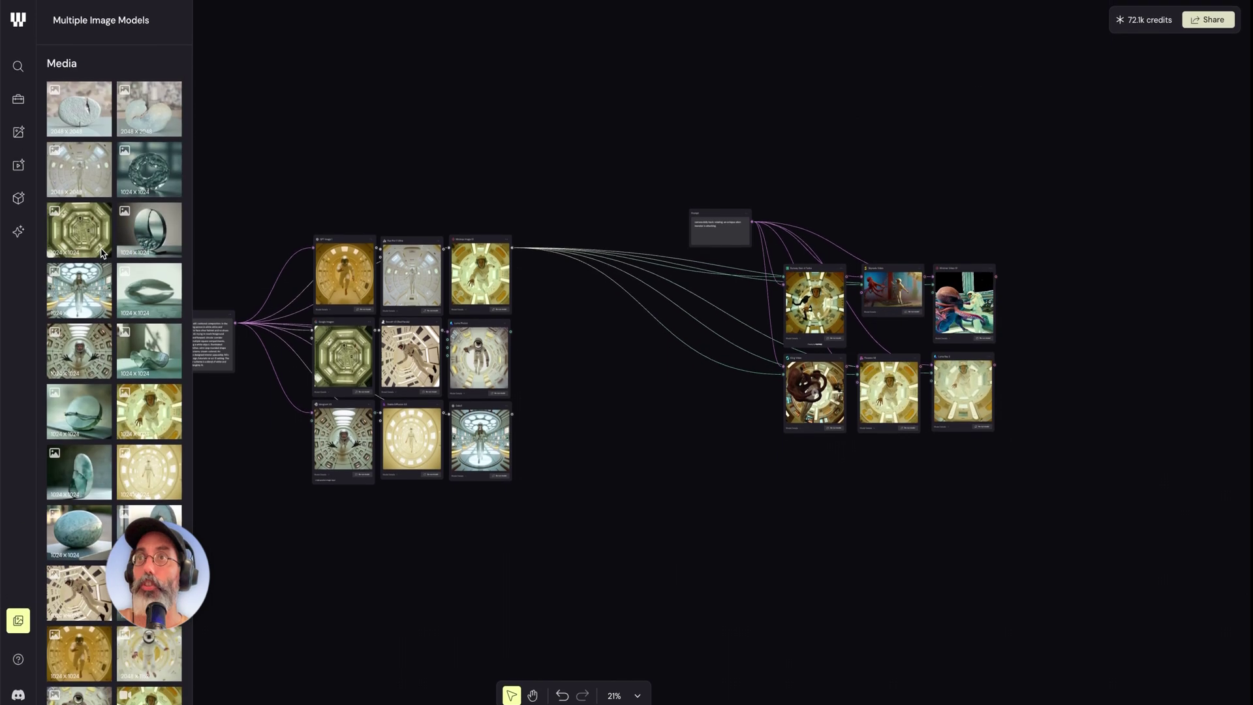
{"action": "scroll", "coordinate": [283, 369], "scroll_direction": "up", "scroll_amount": 5}
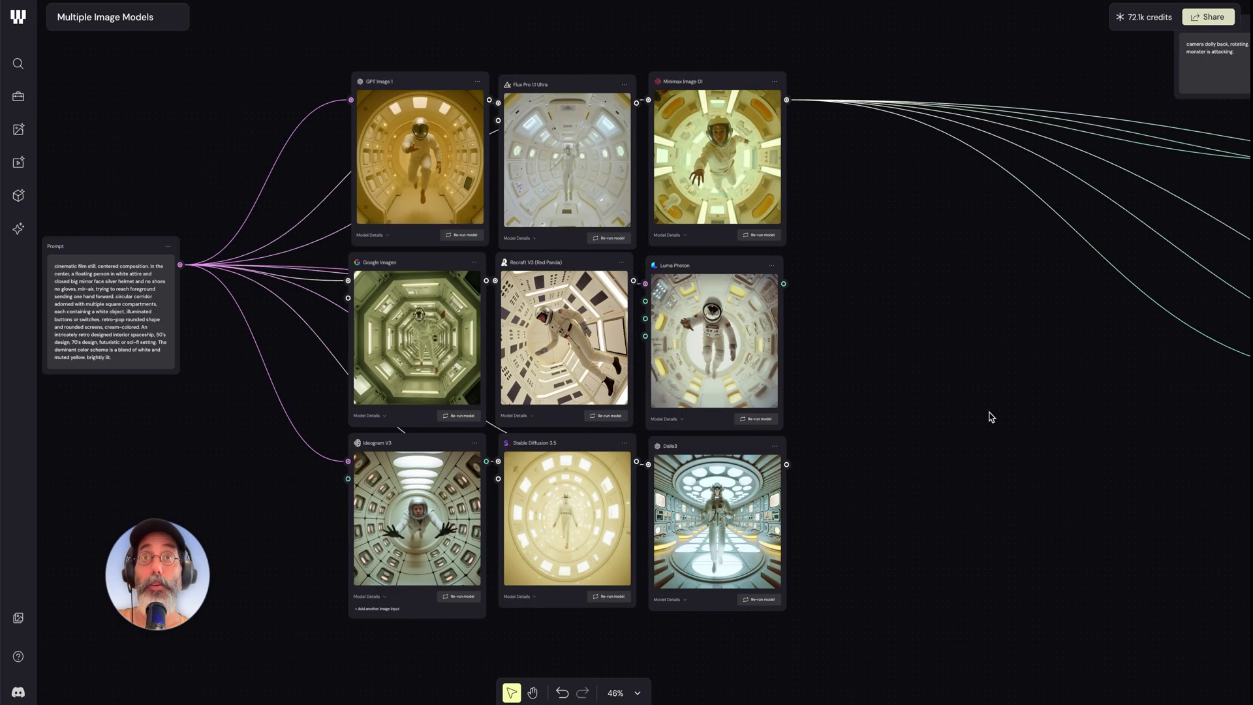
Step: Preview the Recraft V3 and Minimax Image 01 images full screen, then edit the title Multiple Image Models
{"action": "left_click", "coordinate": [555, 338]}
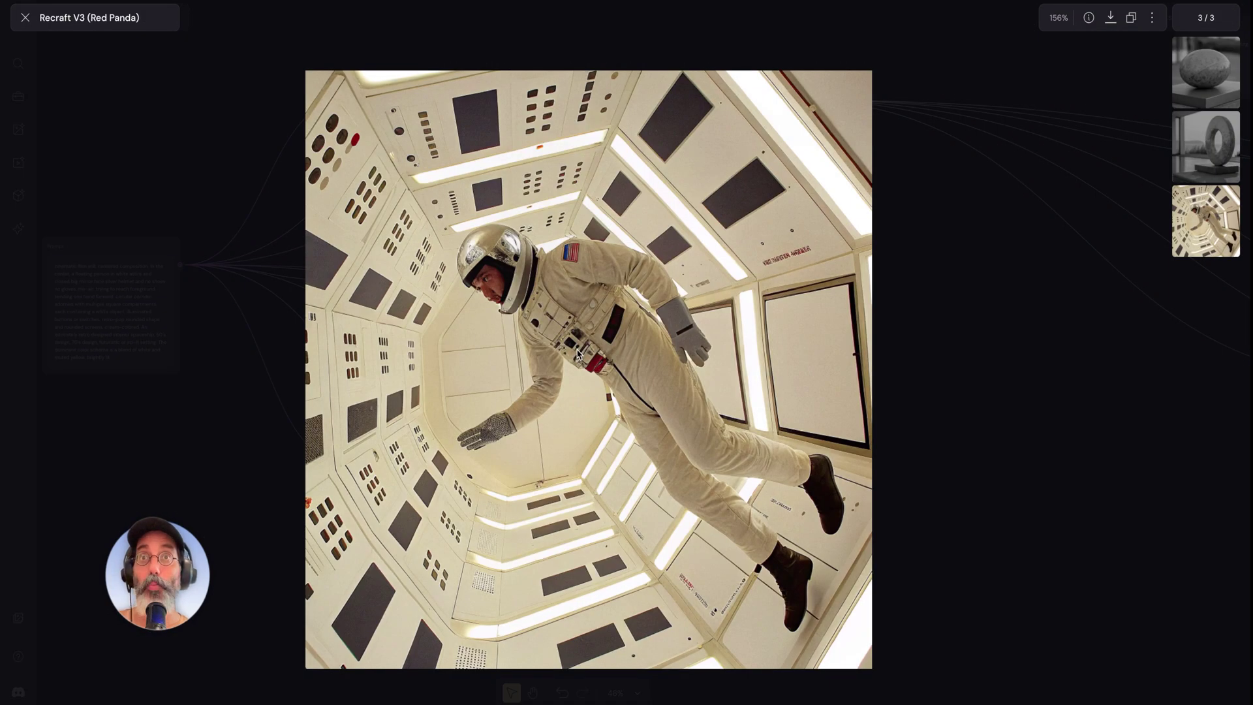
{"action": "key", "text": "Escape"}
{"action": "left_click", "coordinate": [723, 169]}
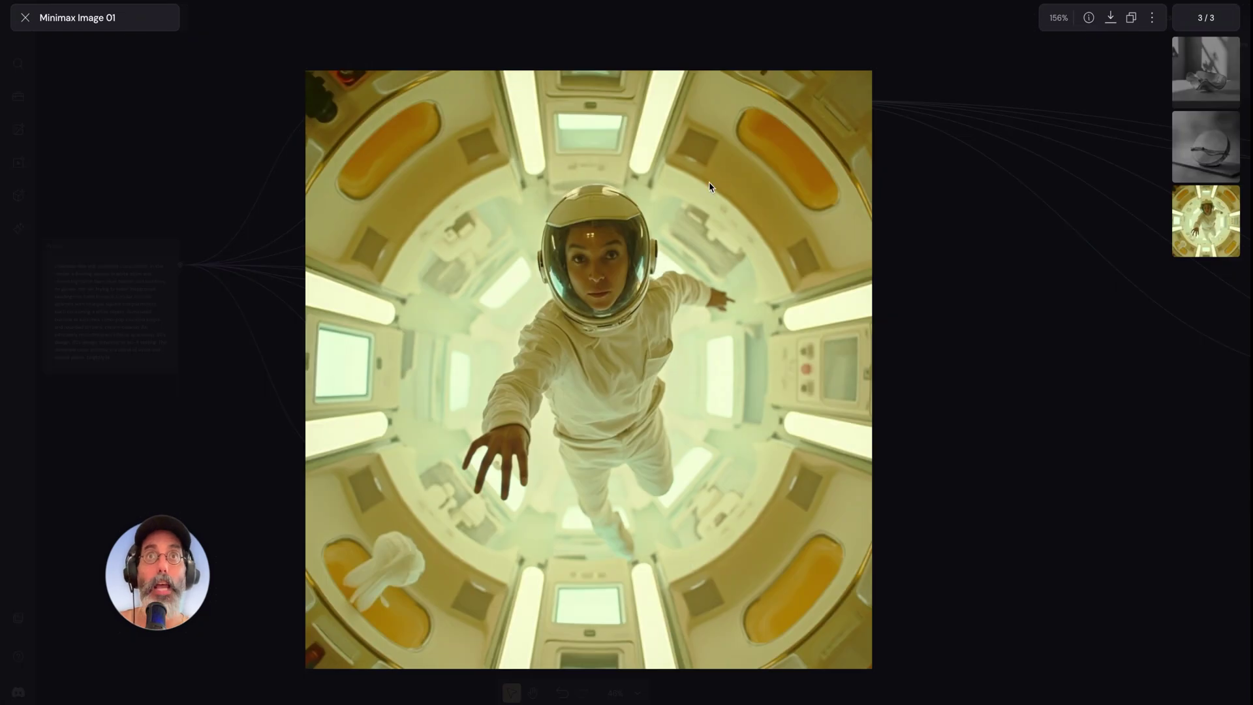
{"action": "key", "text": "Escape"}
{"action": "left_click", "coordinate": [87, 18]}
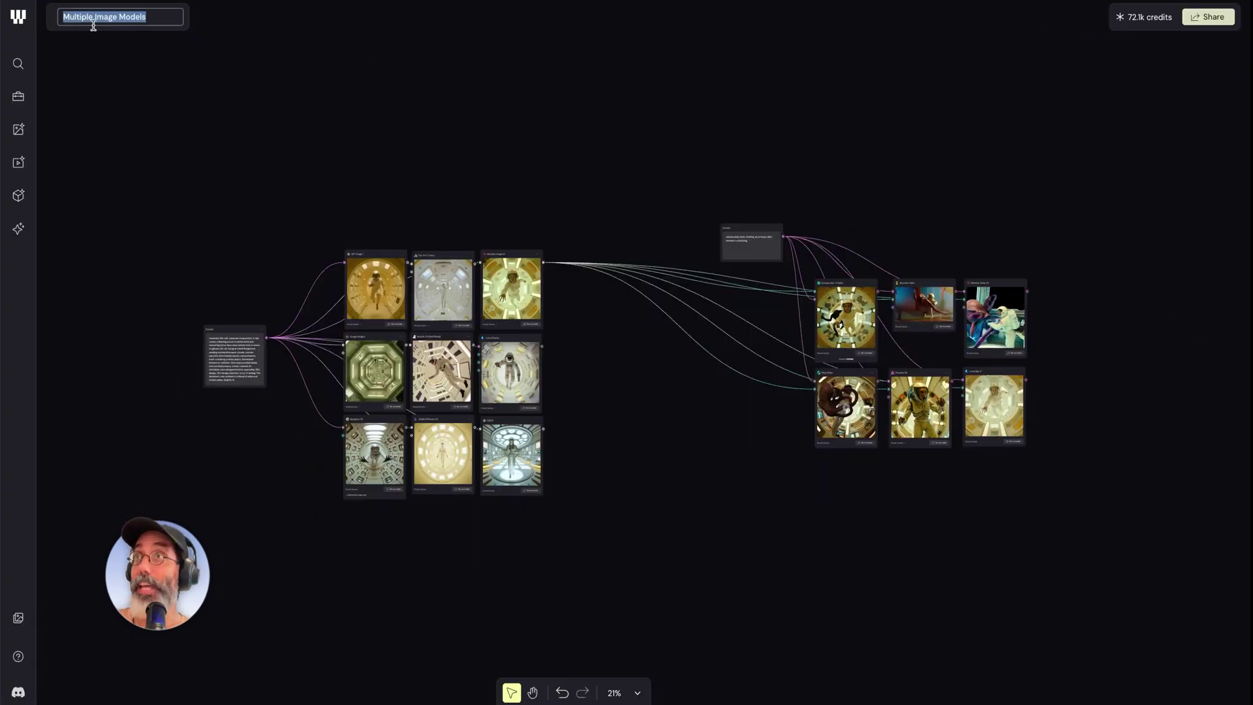
Step: Finish the title edit, copy an 'Anyone with a link can view' share link, and close the dialog
{"action": "left_click", "coordinate": [465, 186]}
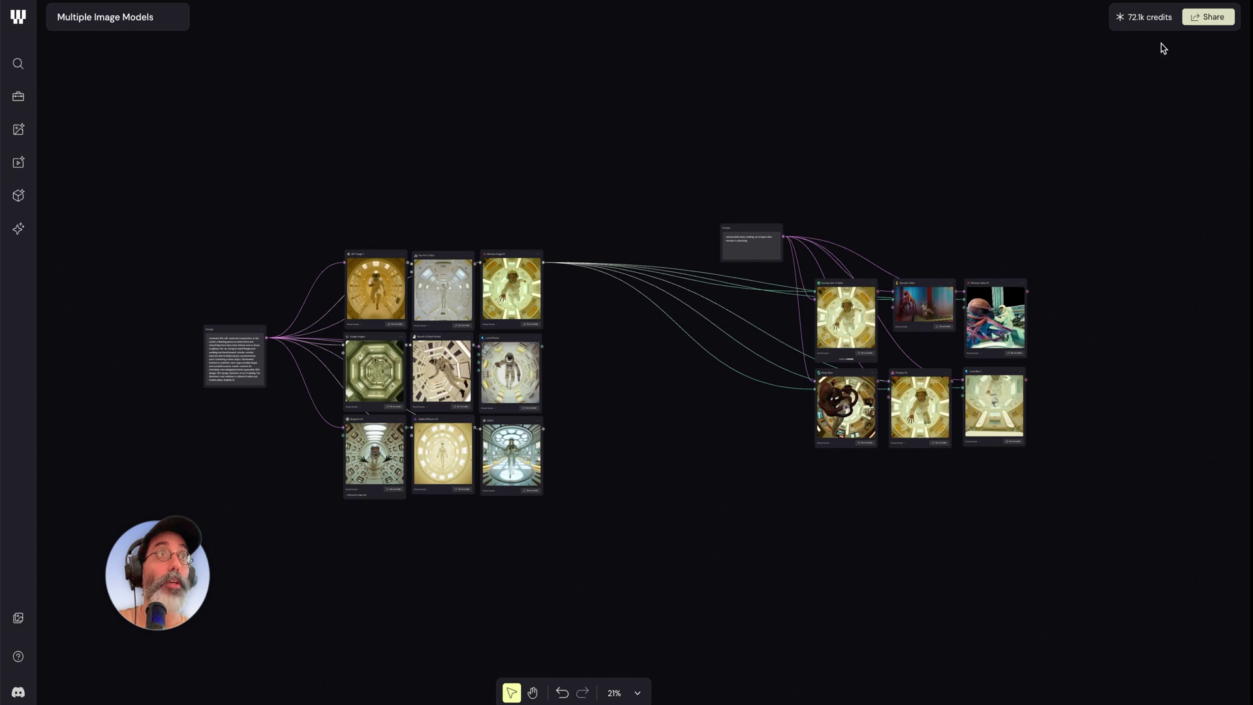
{"action": "left_click", "coordinate": [1208, 17]}
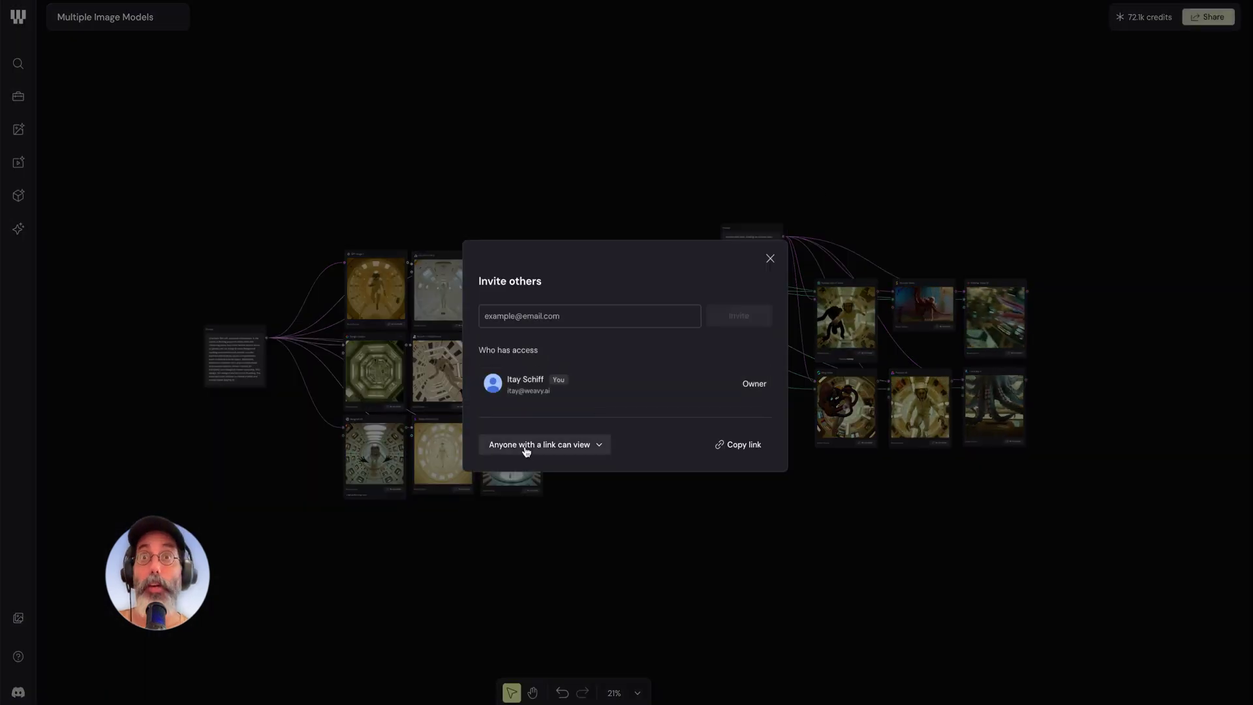
{"action": "left_click", "coordinate": [525, 449]}
{"action": "left_click", "coordinate": [745, 448]}
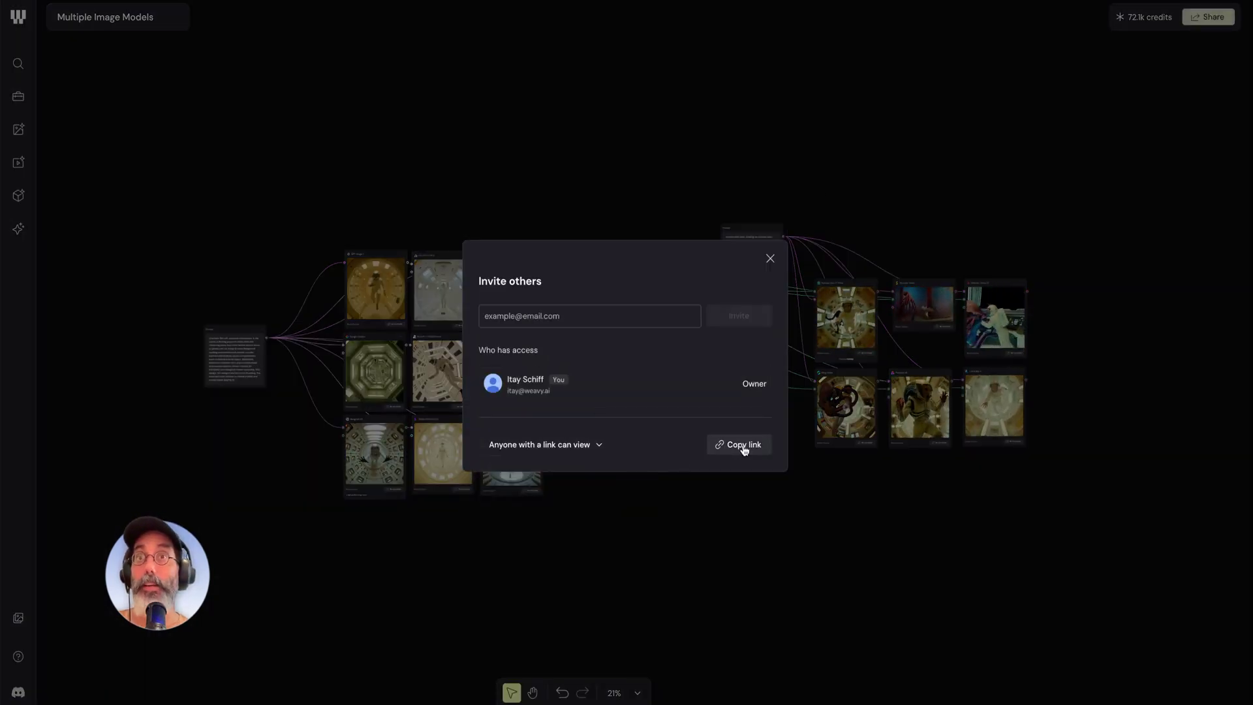
{"action": "left_click", "coordinate": [770, 258]}
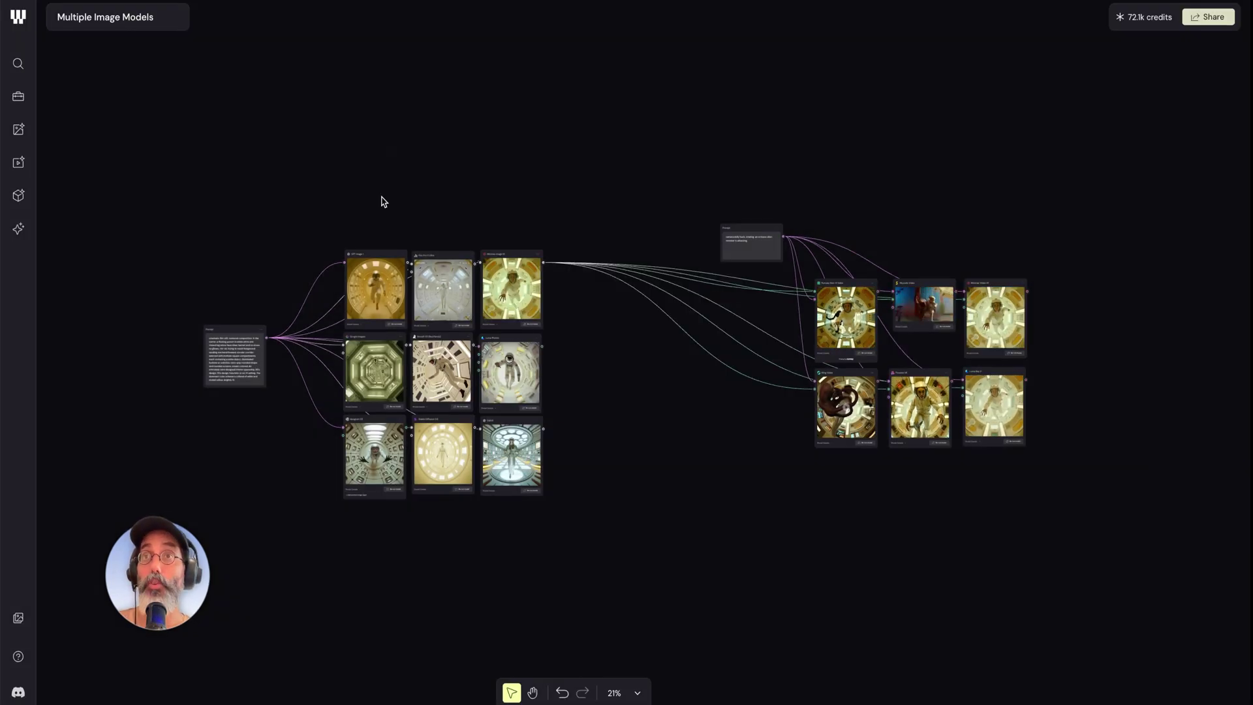
Step: Check an image node's Download / Set as cover menu, then dismiss it without choosing
{"action": "right_click", "coordinate": [442, 273]}
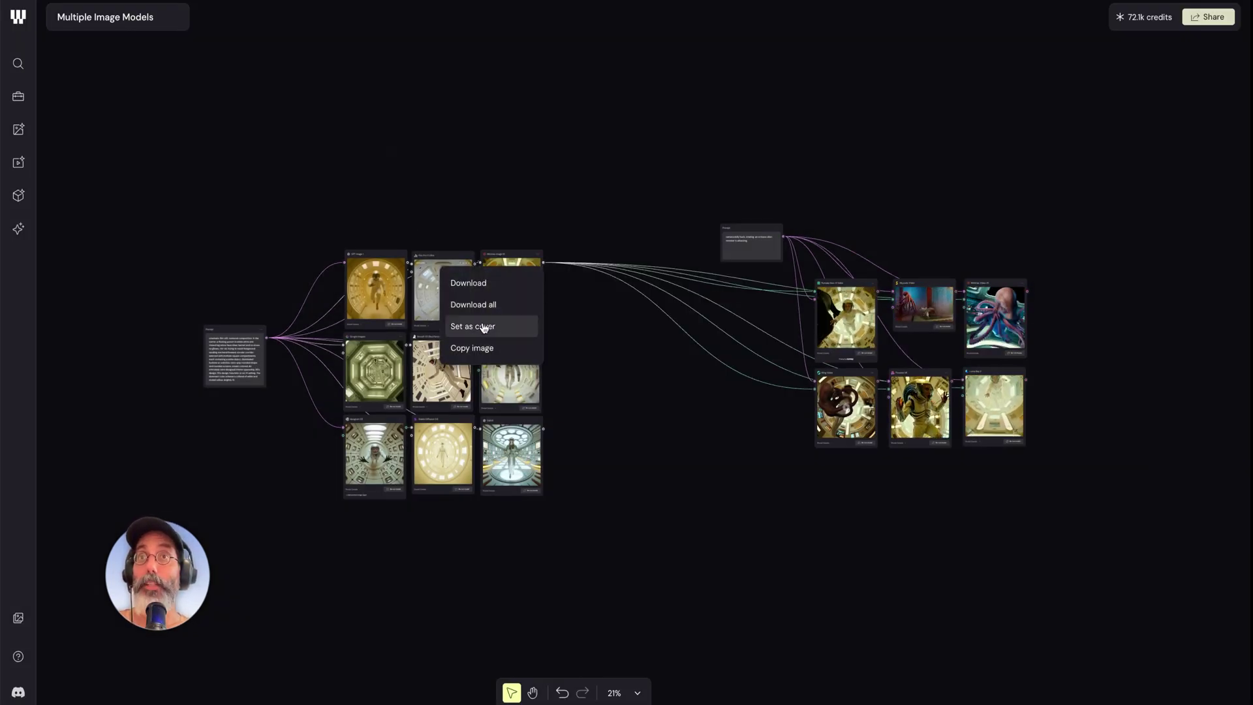
{"action": "left_click", "coordinate": [389, 196]}
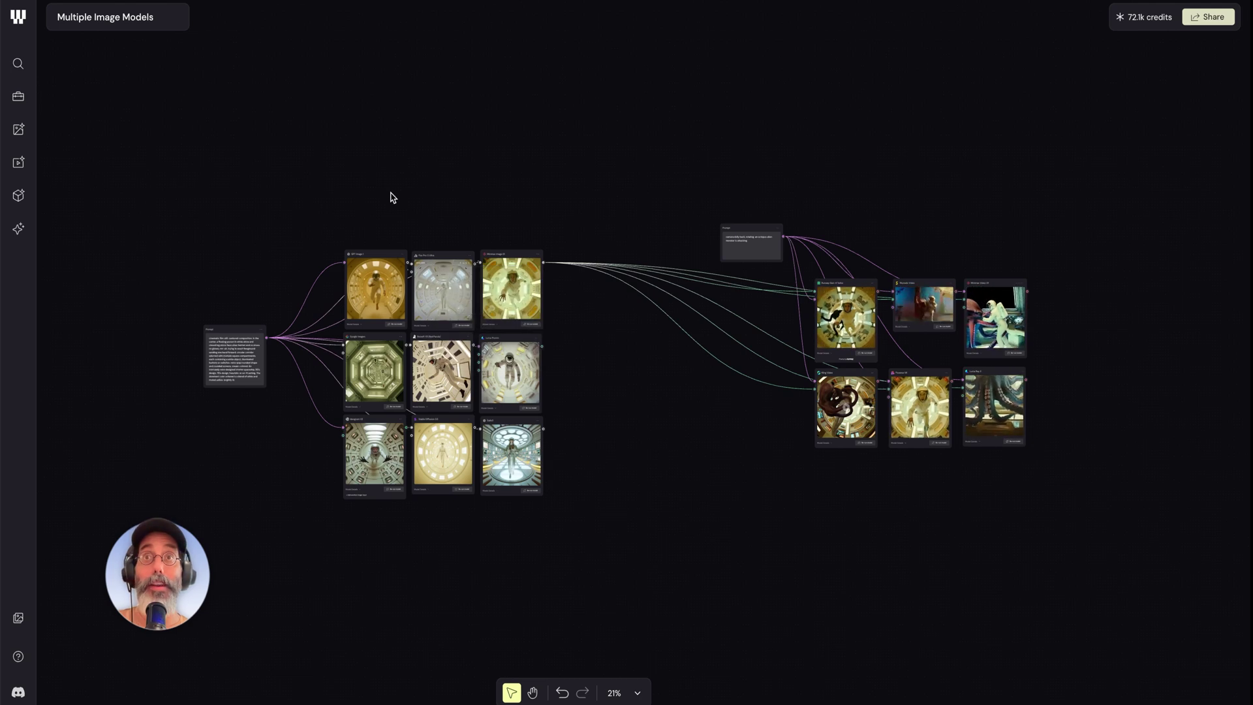